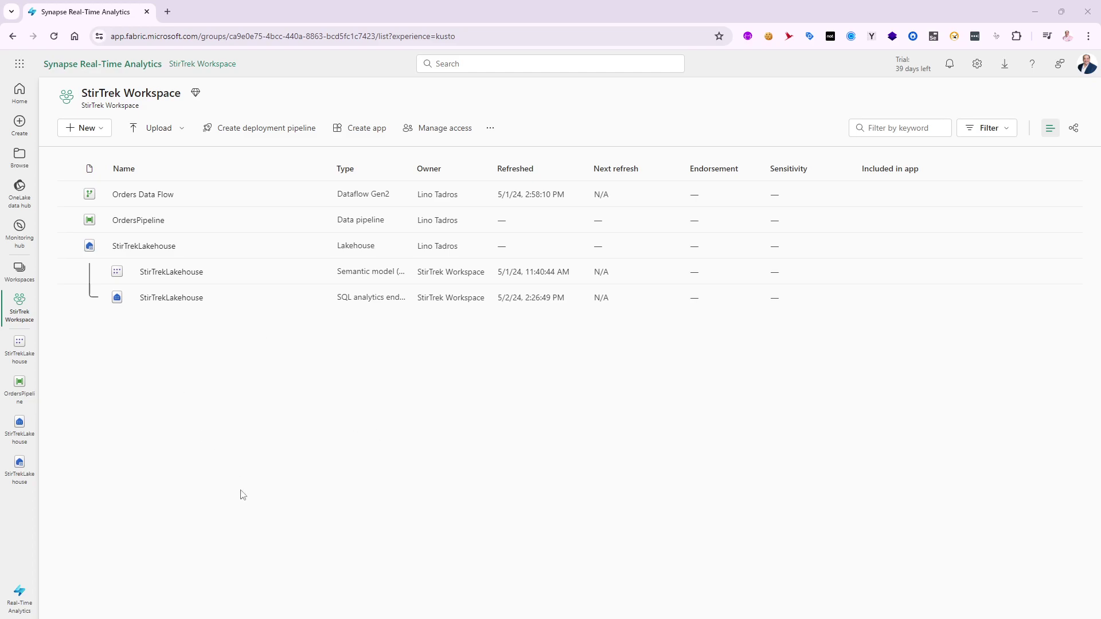
Step: Create a new KQL database named StirTrelKQLDB in the Real-Time Analytics experience
left_click(19, 596)
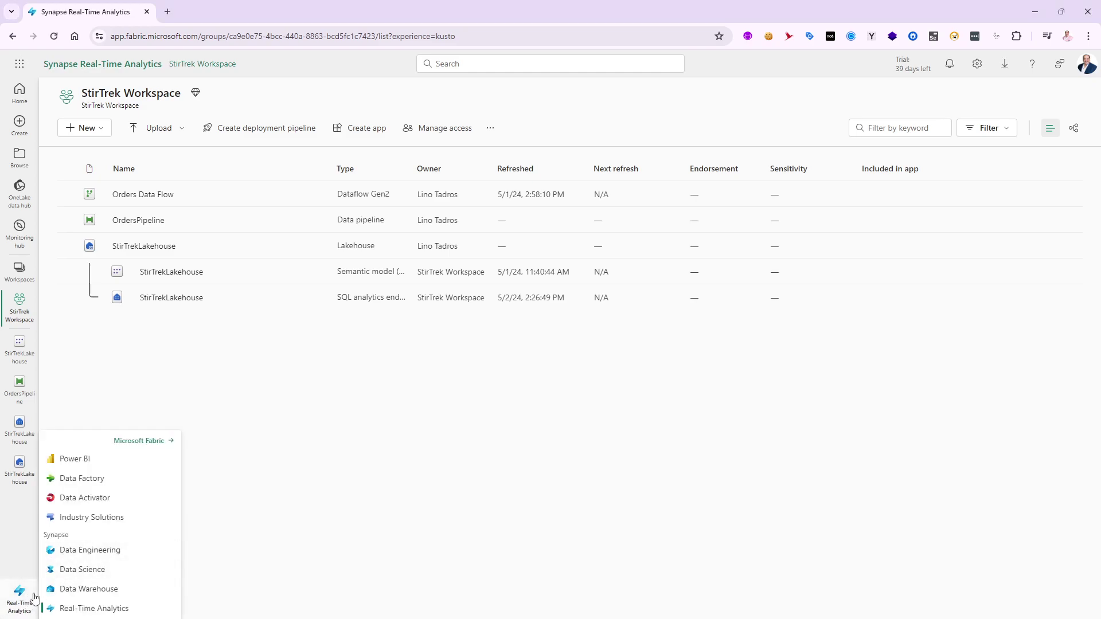
left_click(97, 611)
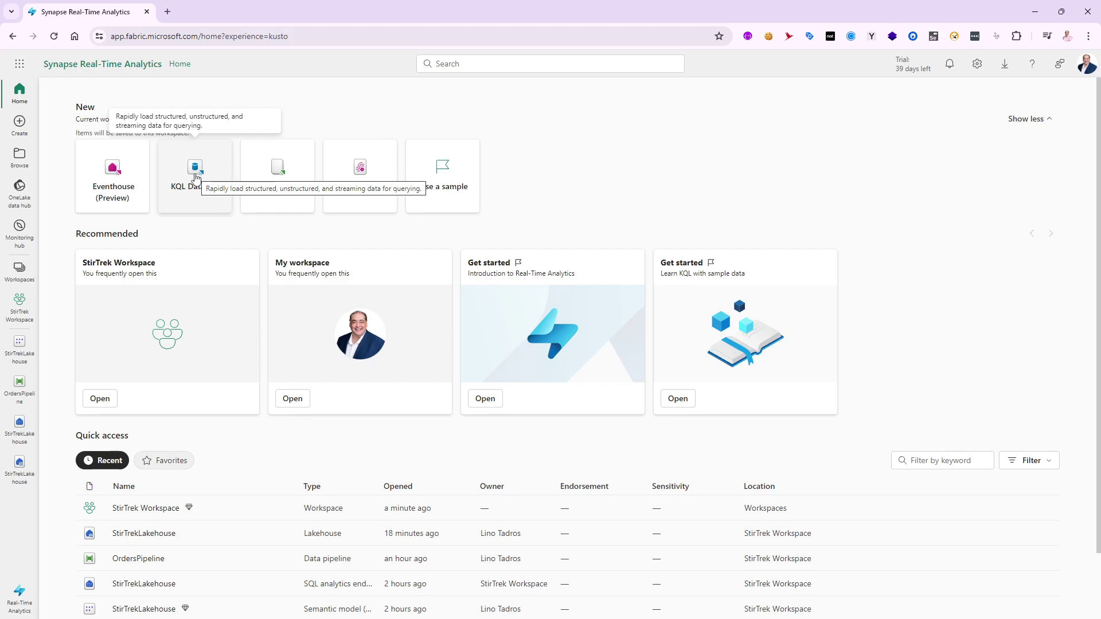
left_click(196, 176)
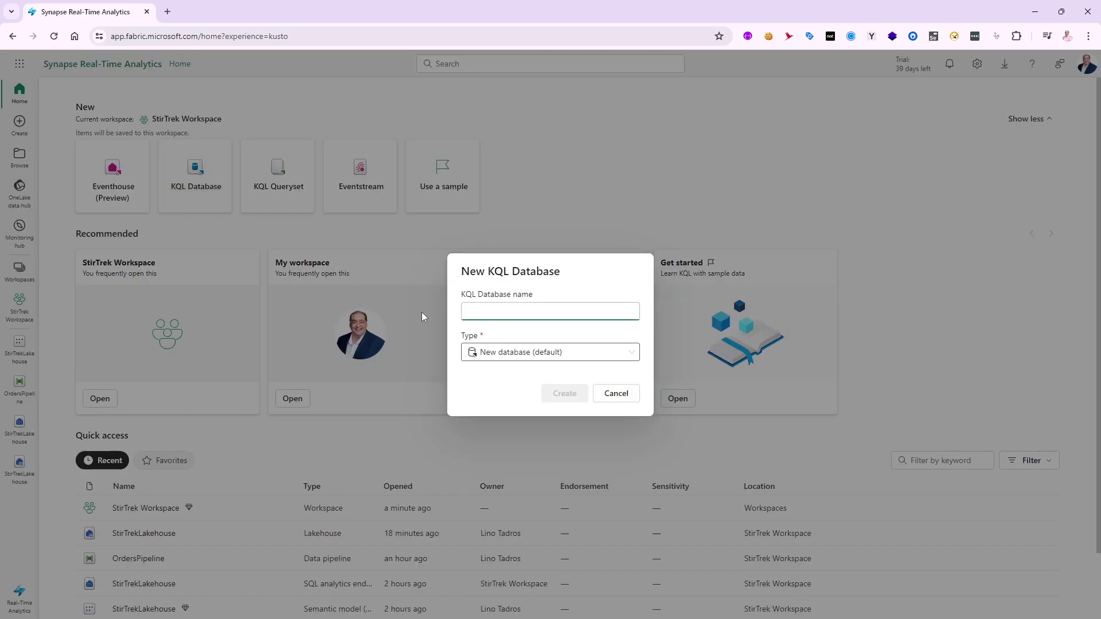
type("StirTrelKW")
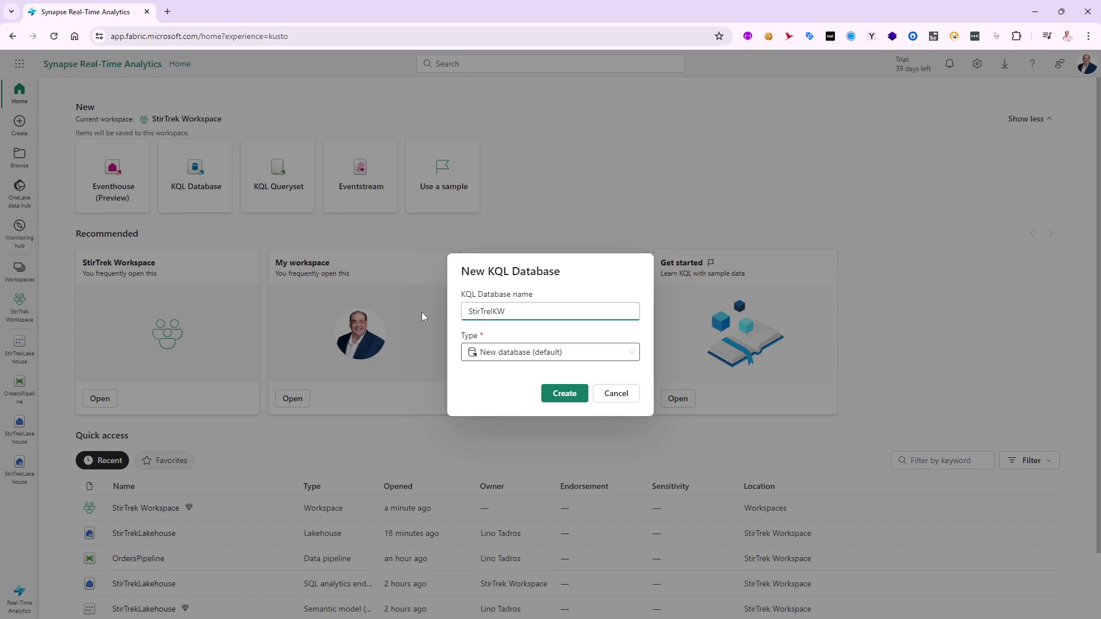
key("BackSpace")
type("QLDB")
left_click(564, 394)
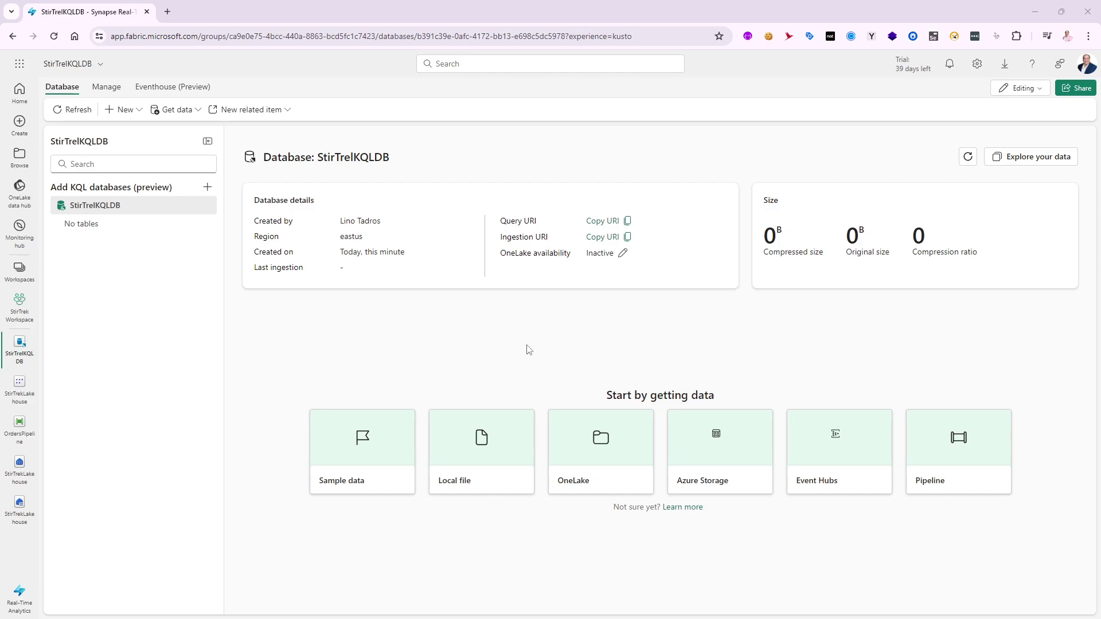
Step: Copy the database's Query URI and paste it into an empty Notepad document
left_click(628, 221)
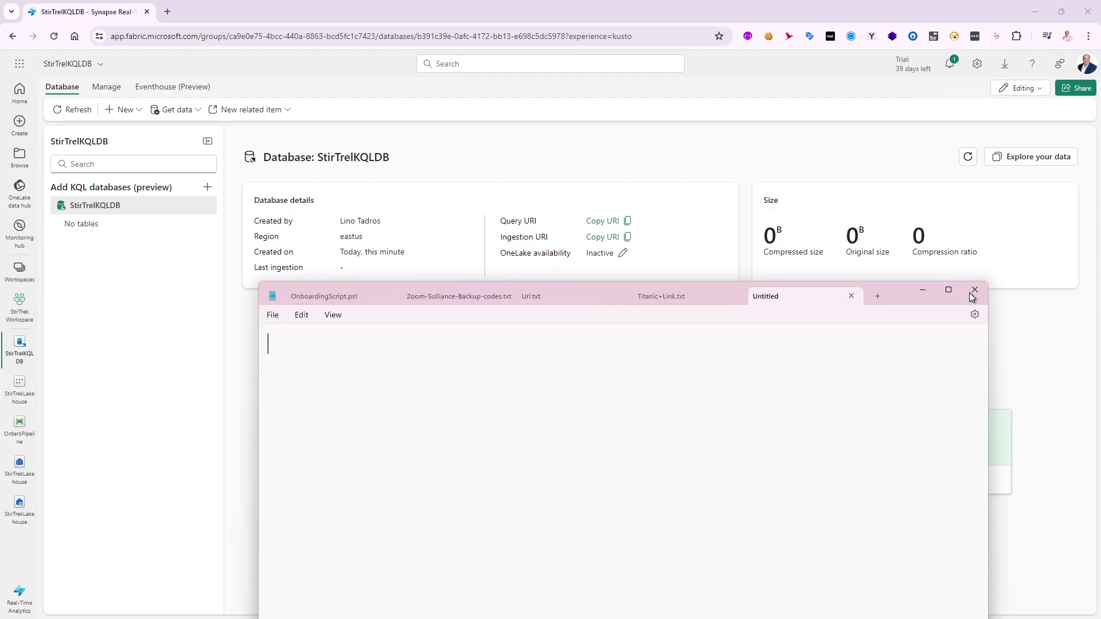
left_click_drag(907, 297, 831, 149)
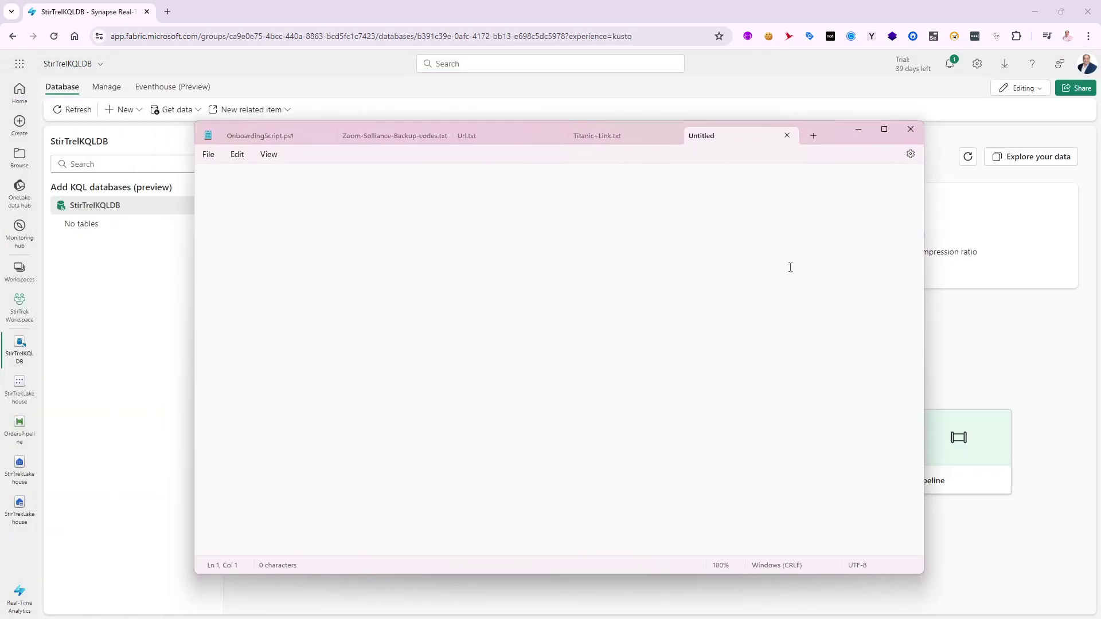
key("ctrl+v")
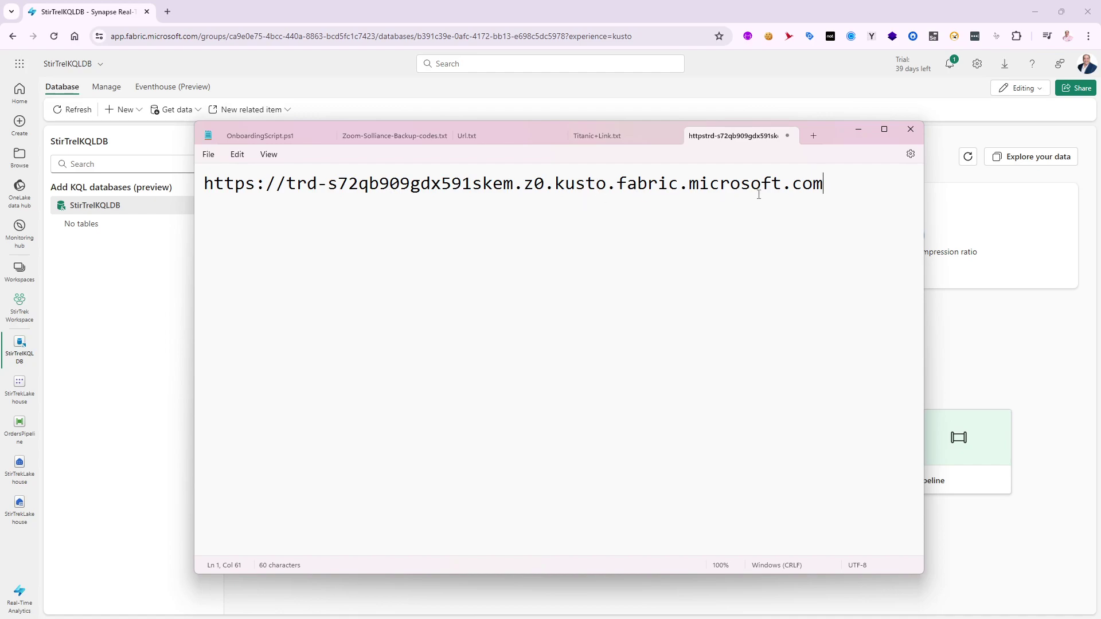
left_click(859, 129)
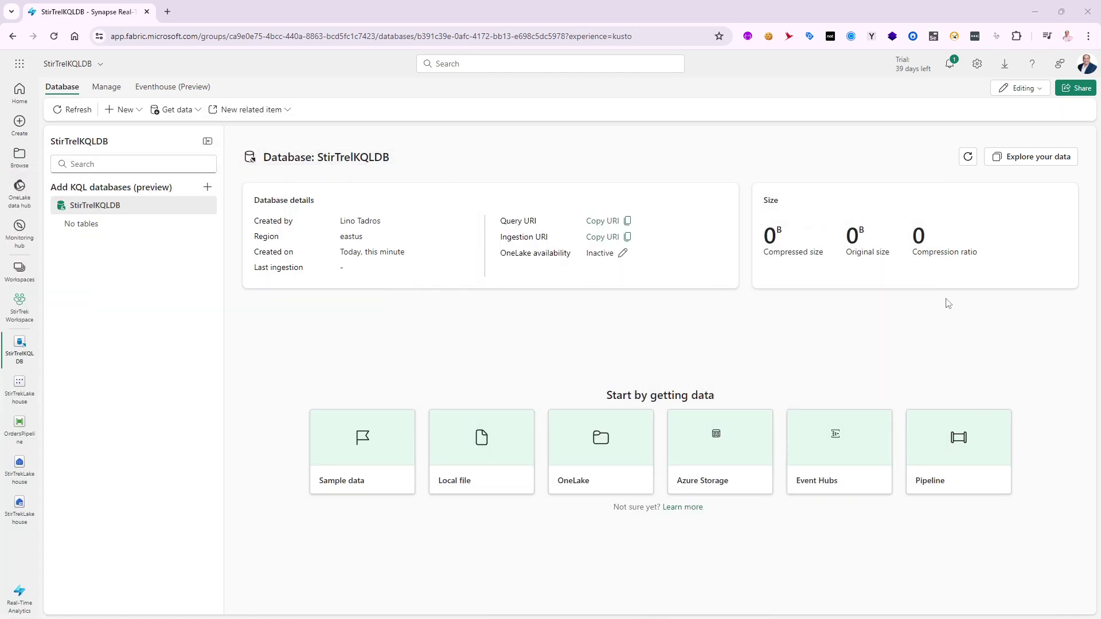
Step: Copy the database's Ingestion URI and paste it on a new line below the Query URI in Notepad
left_click(628, 236)
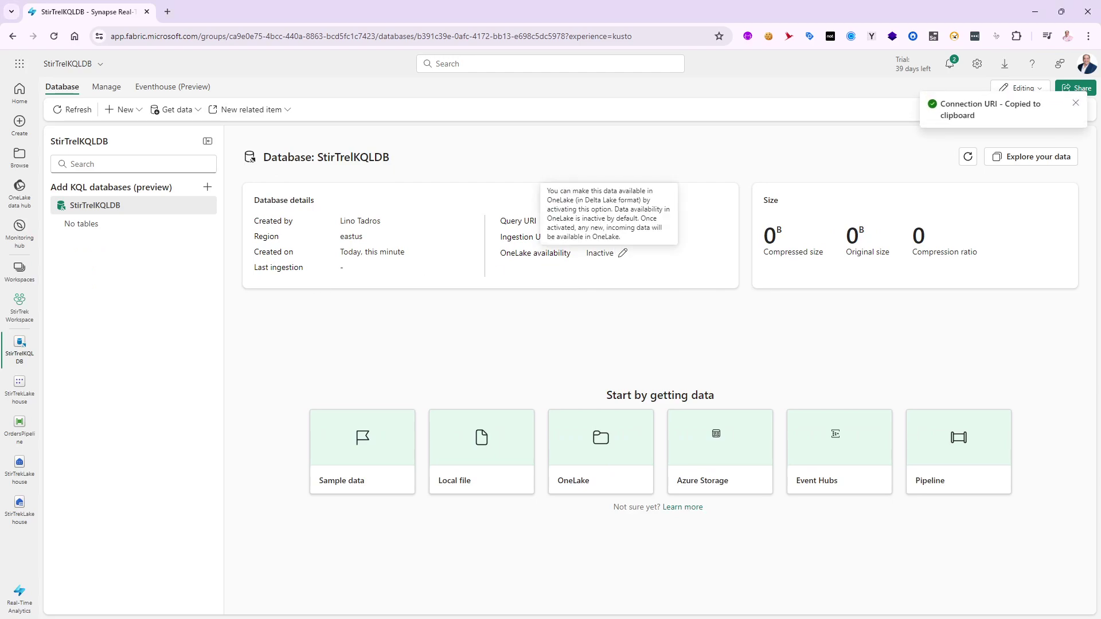
key("alt+Tab")
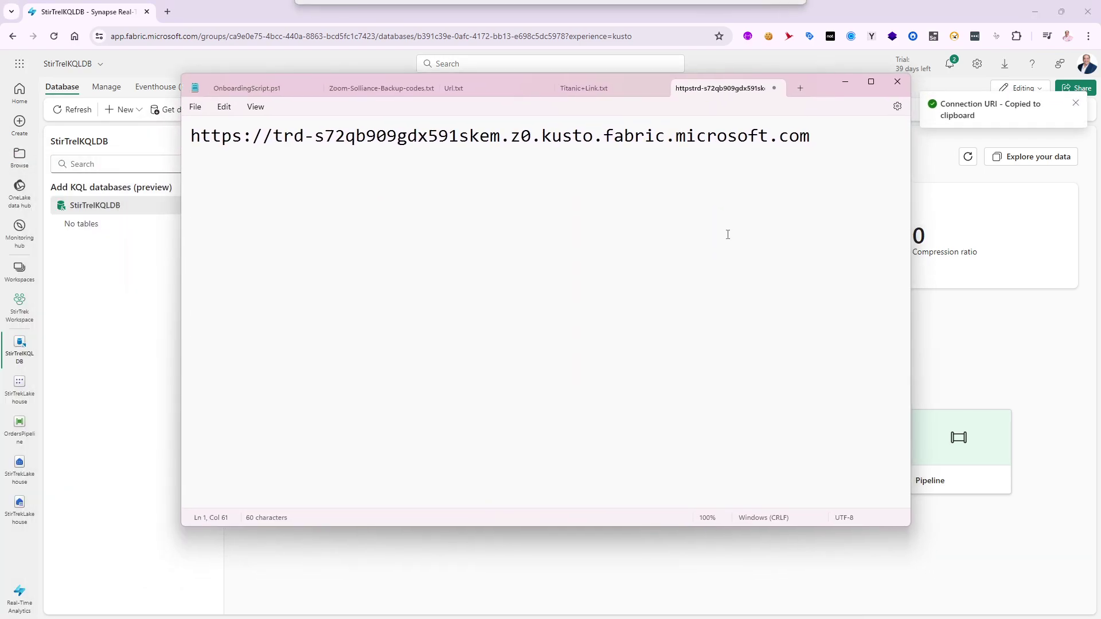
key("Return")
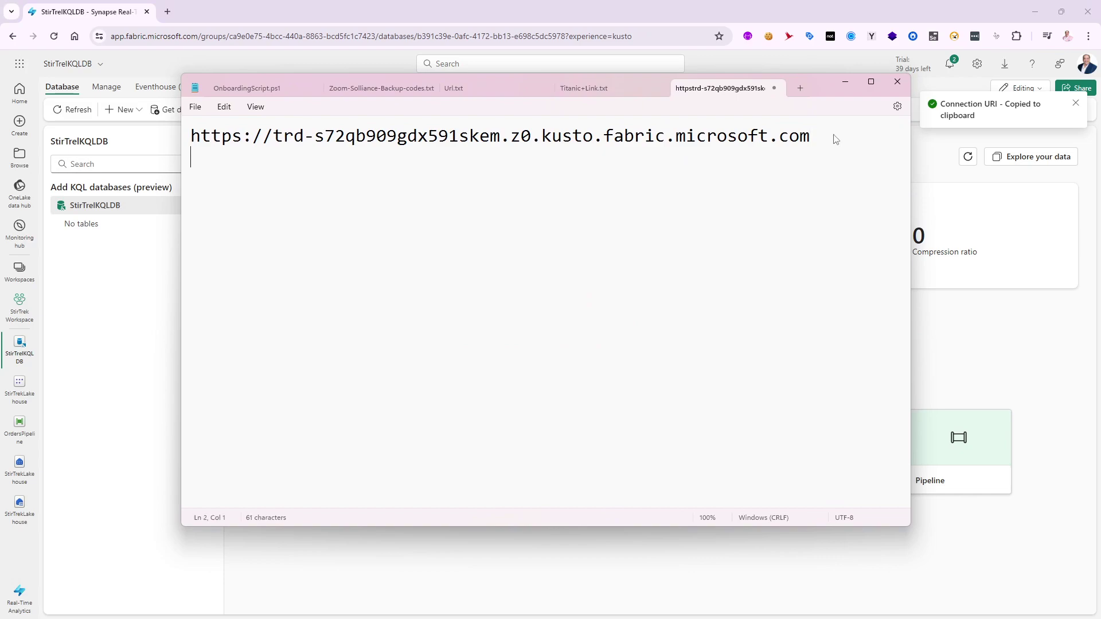
key("ctrl+v")
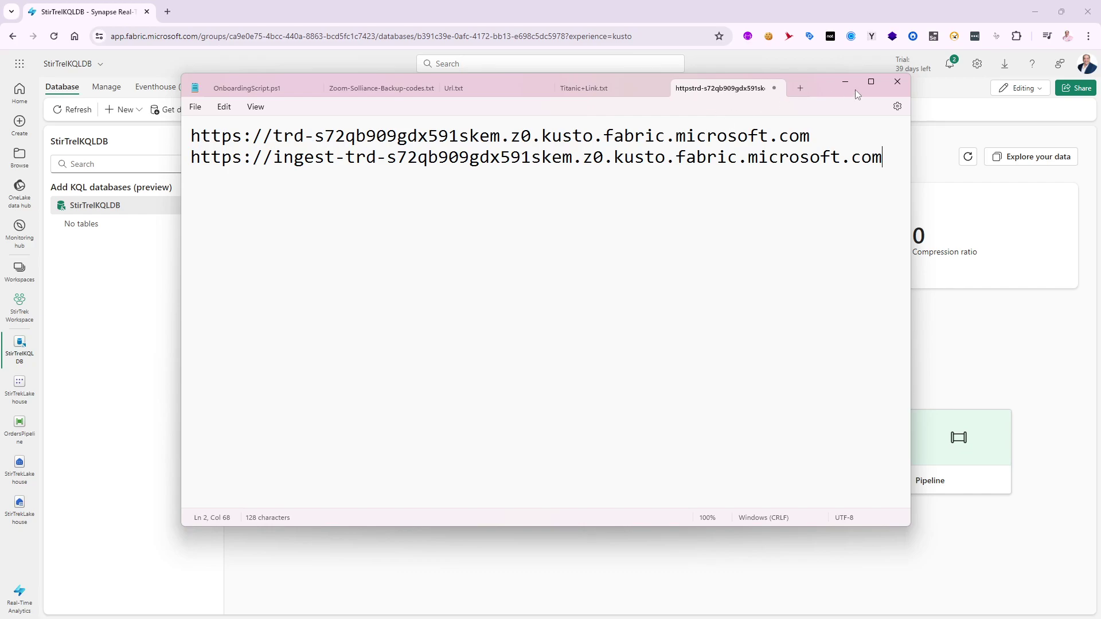
left_click_drag(821, 84, 0, 172)
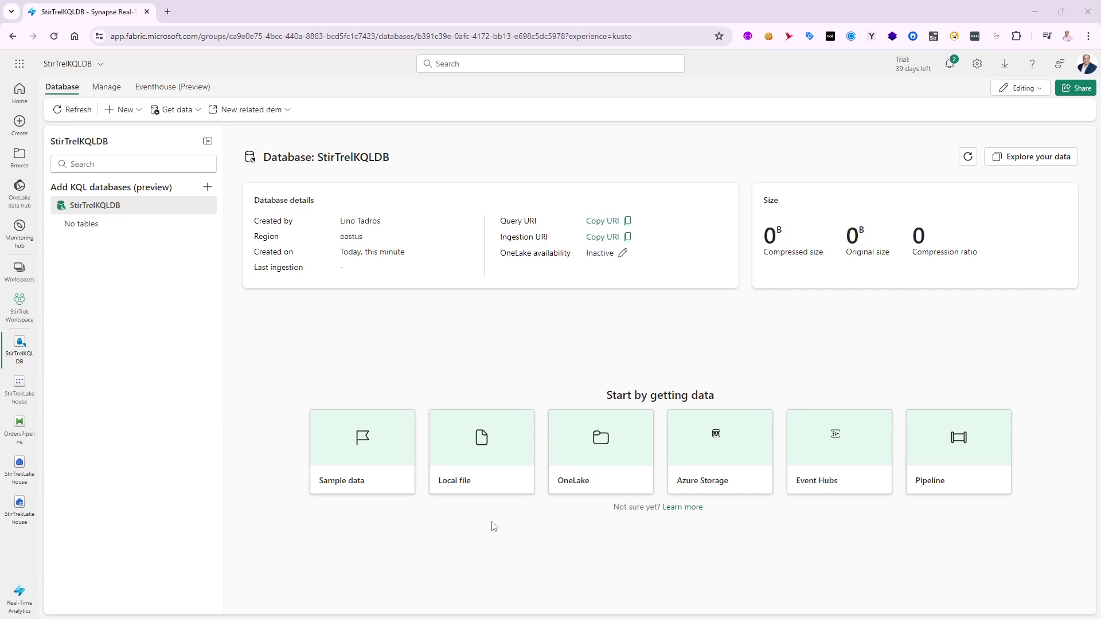
Step: Set up a local-file import of Items.csv from Downloads\Items into a new table named ProductsKQL and proceed to data inspection
left_click(469, 453)
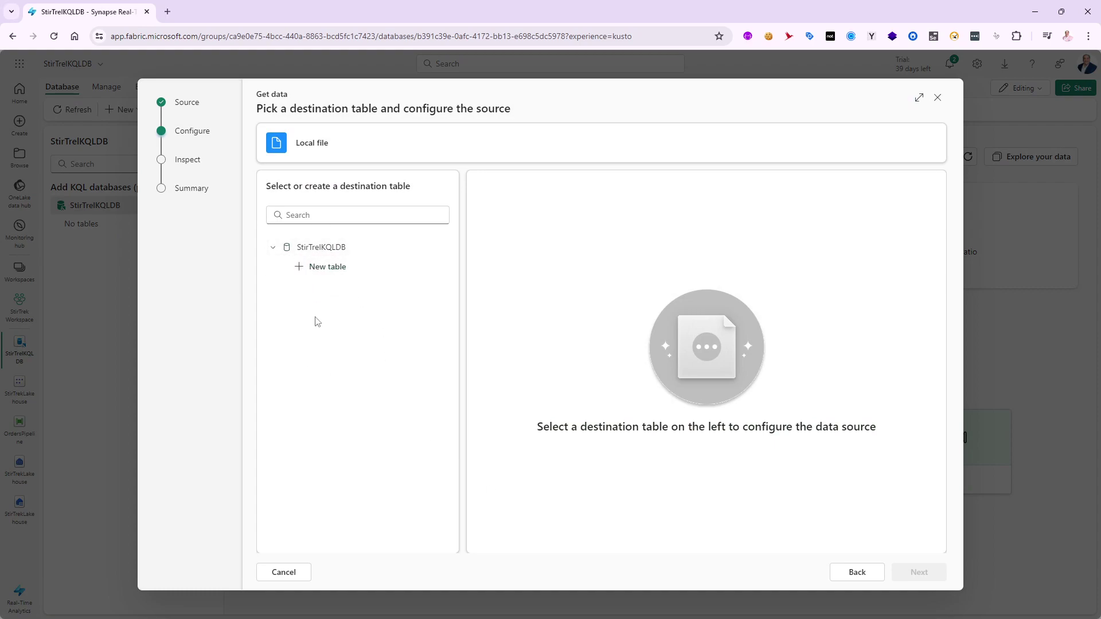
left_click(300, 271)
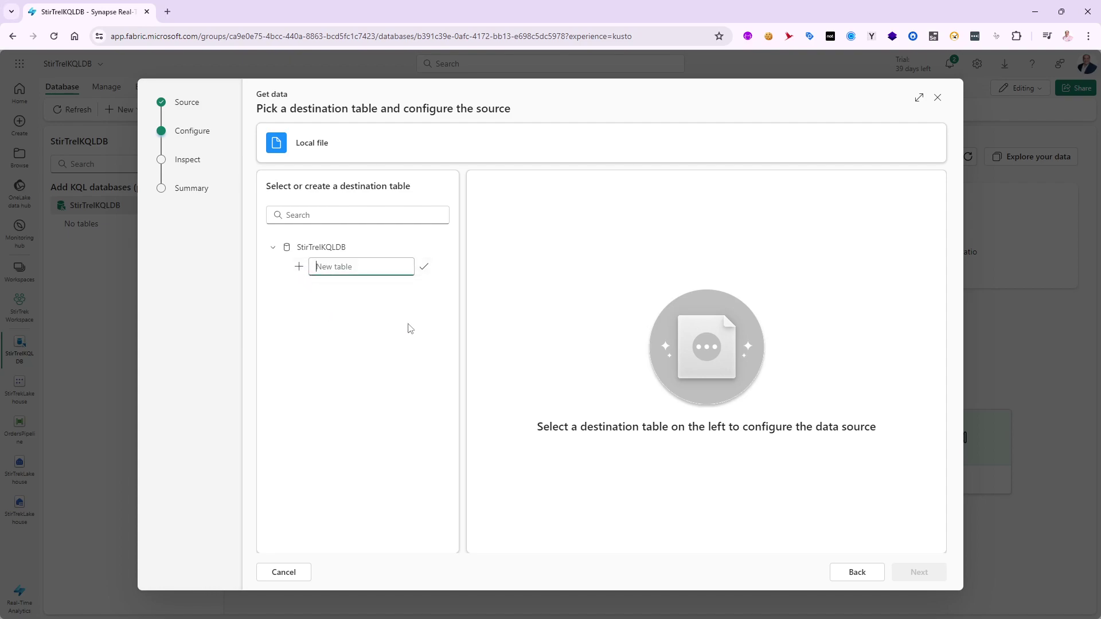
type("ProductsKQL")
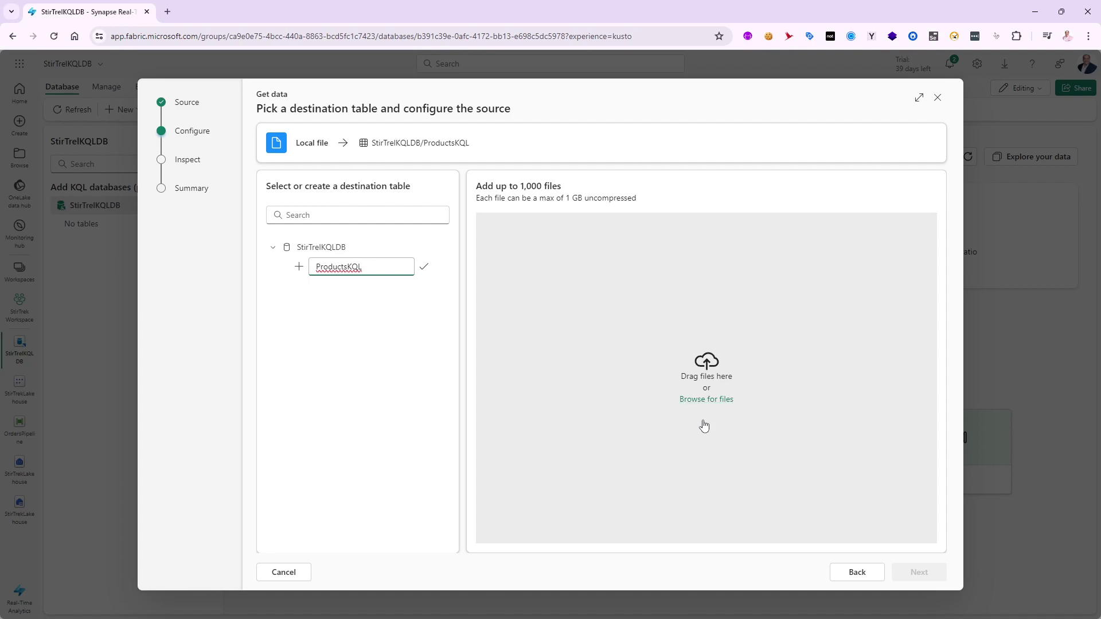
left_click(704, 401)
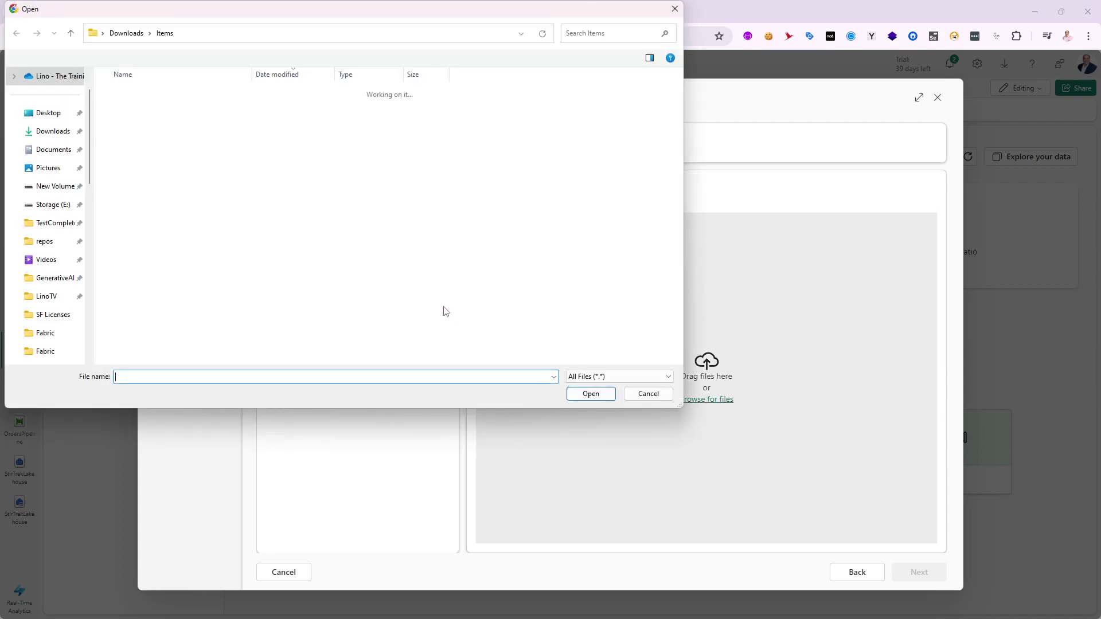
left_click(143, 113)
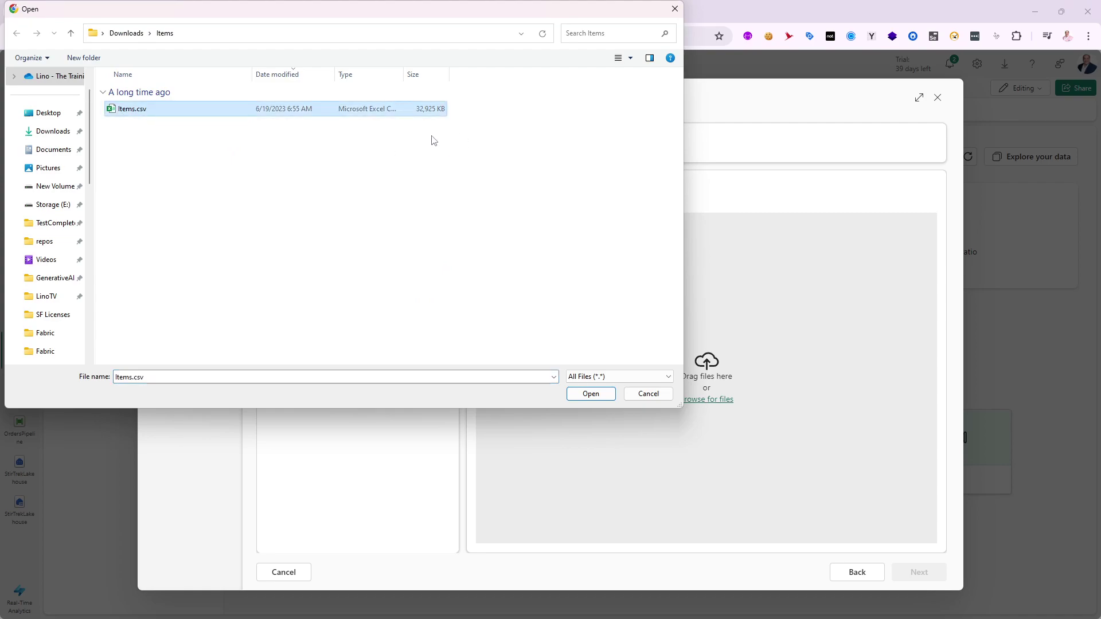
left_click(590, 393)
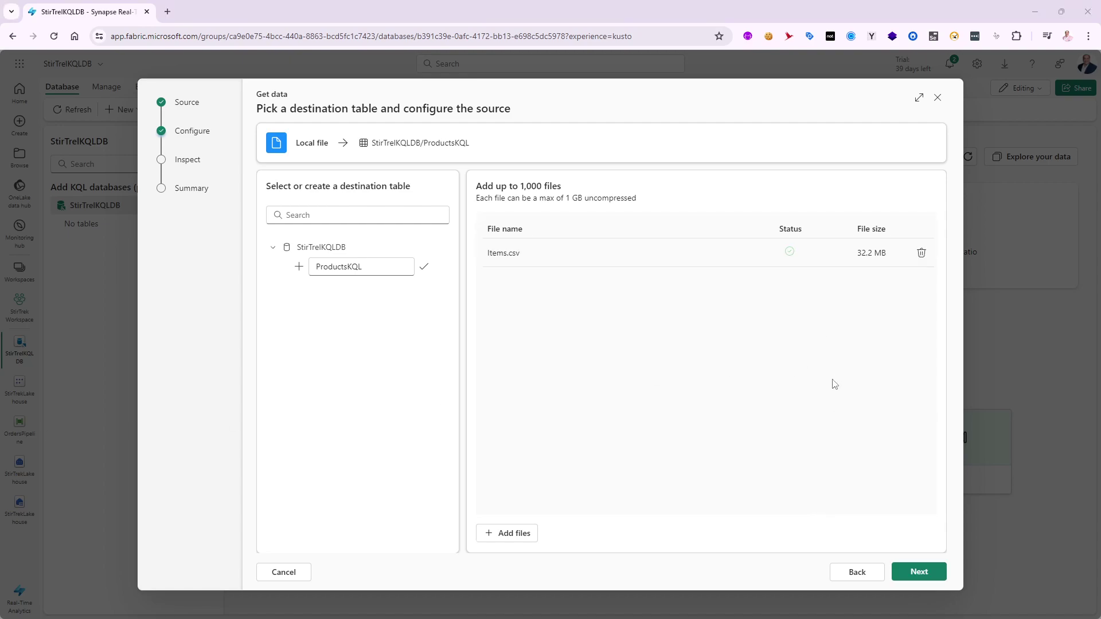
left_click(917, 573)
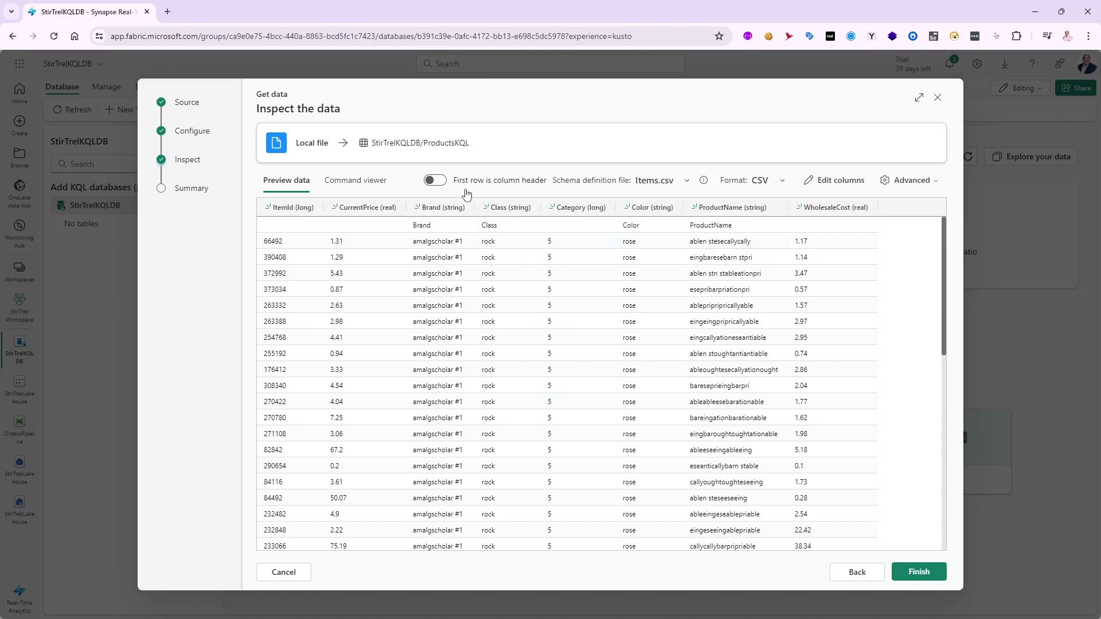
Step: Treat the first row as column headers, review the column mappings, and complete the ingestion into ProductsKQL
left_click(436, 181)
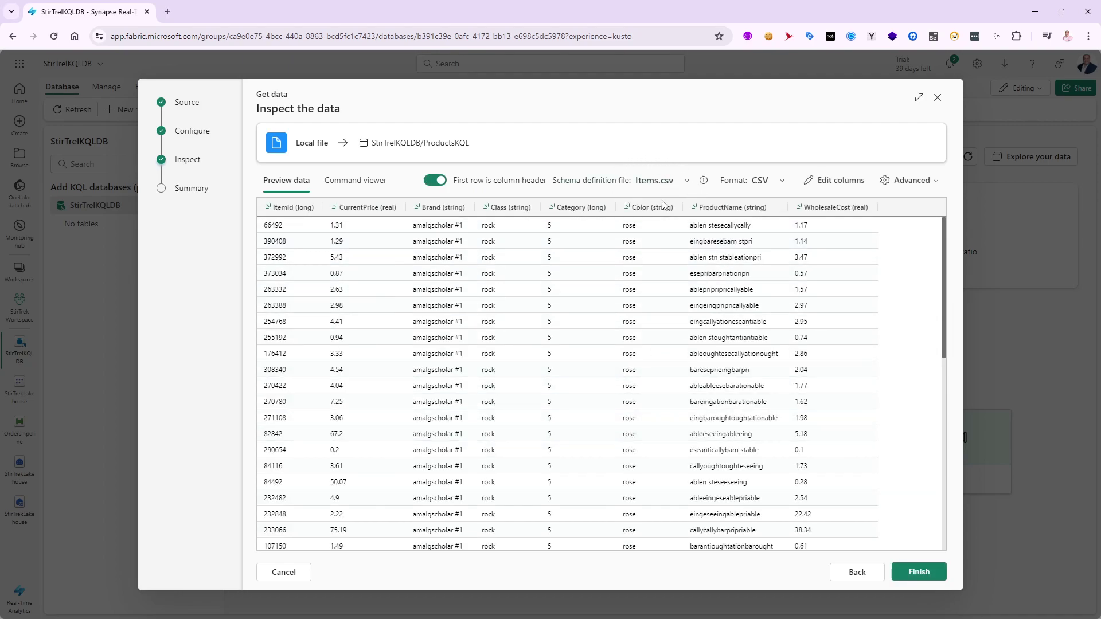
left_click(825, 187)
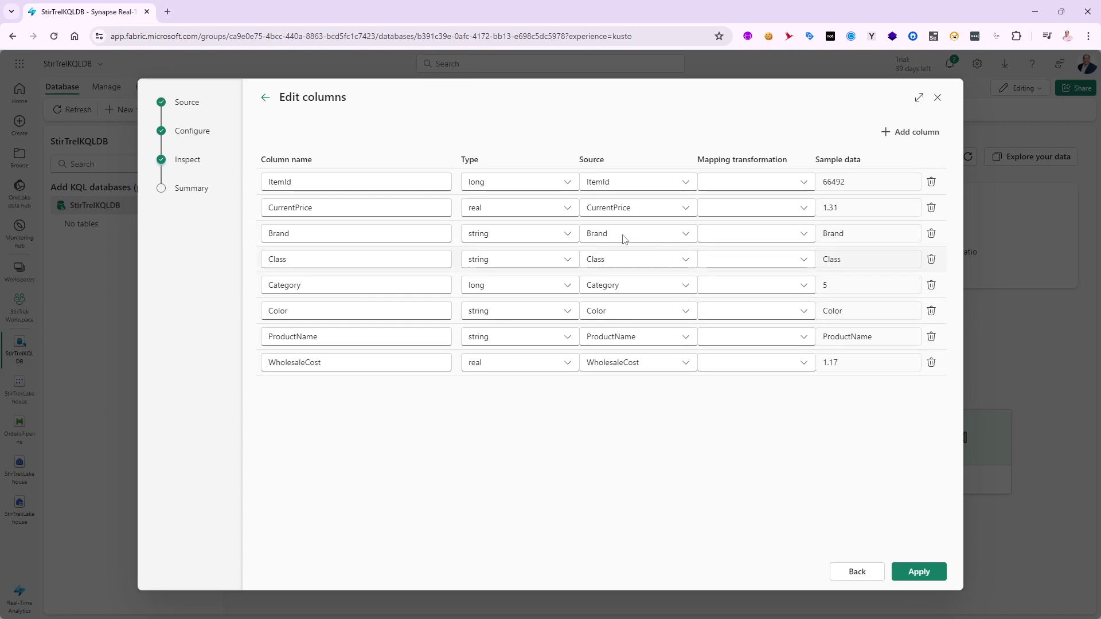
left_click(858, 575)
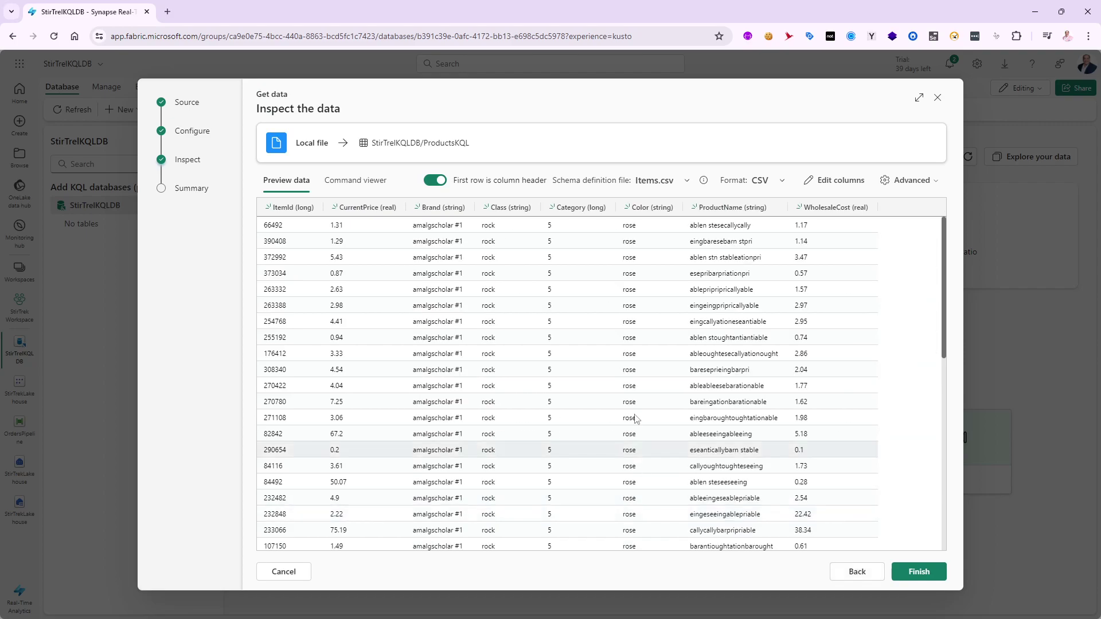
left_click(919, 571)
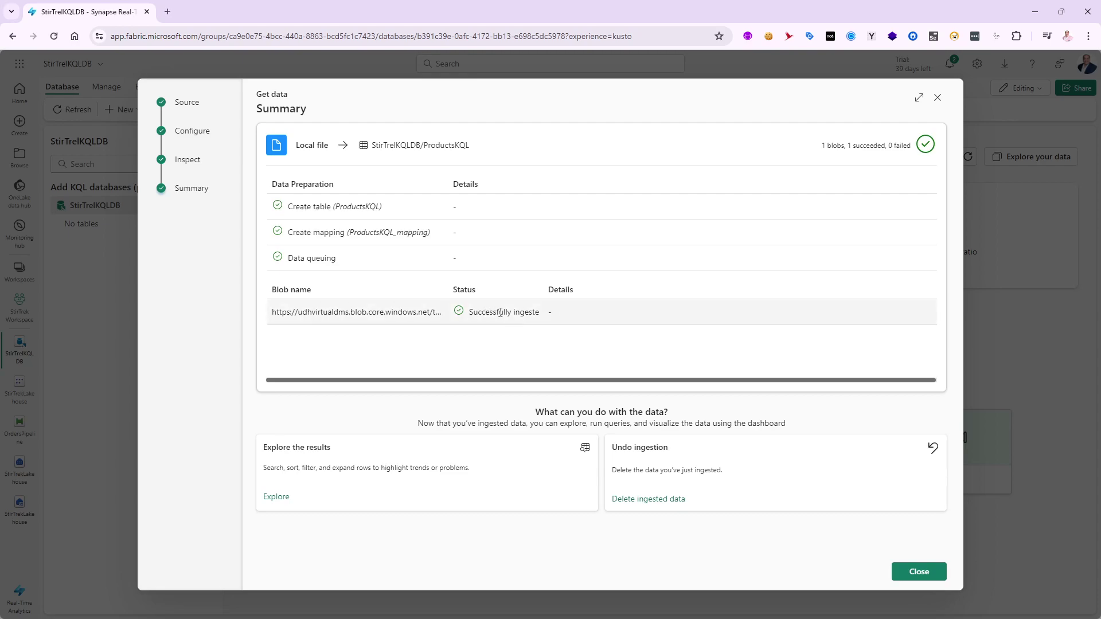
left_click(919, 573)
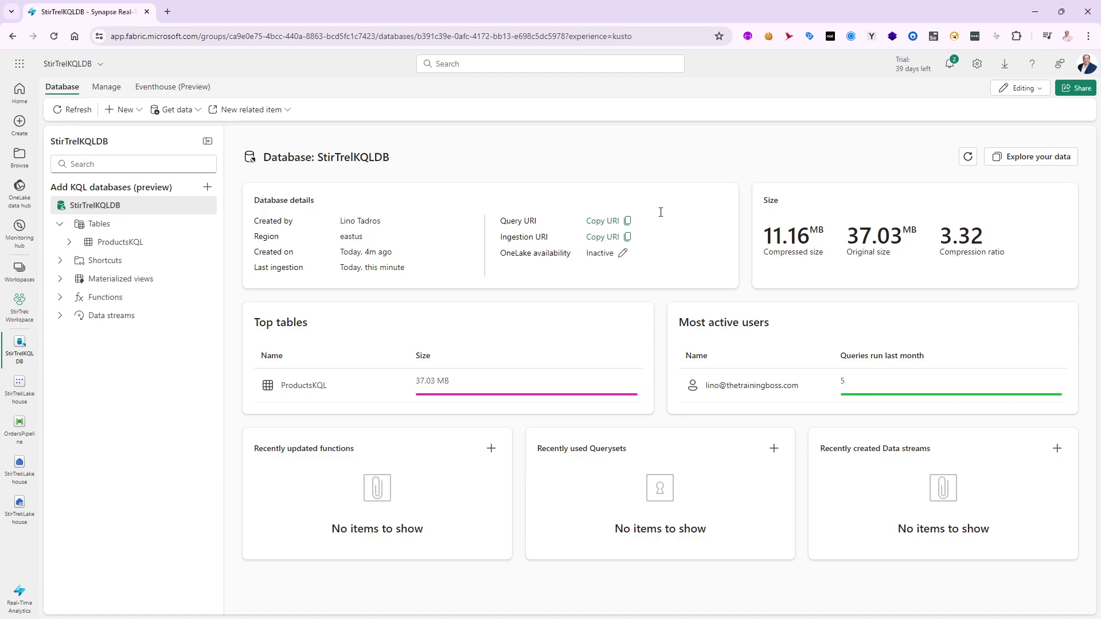
Step: Examine the columns and details of the ProductsKQL table and the data sources available for further imports
left_click(69, 243)
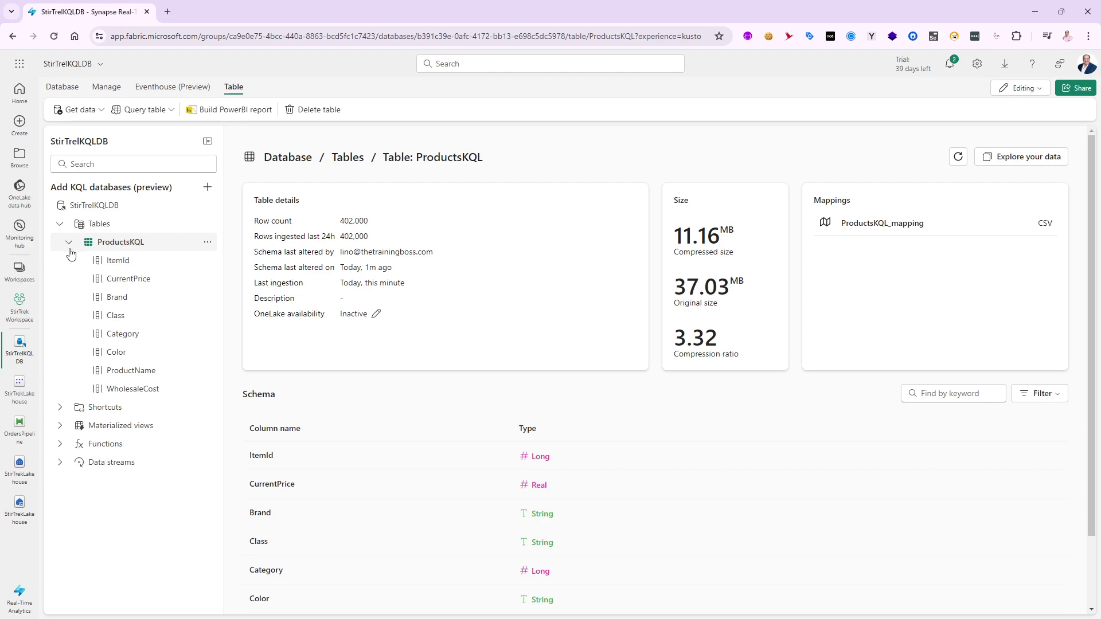
left_click(69, 246)
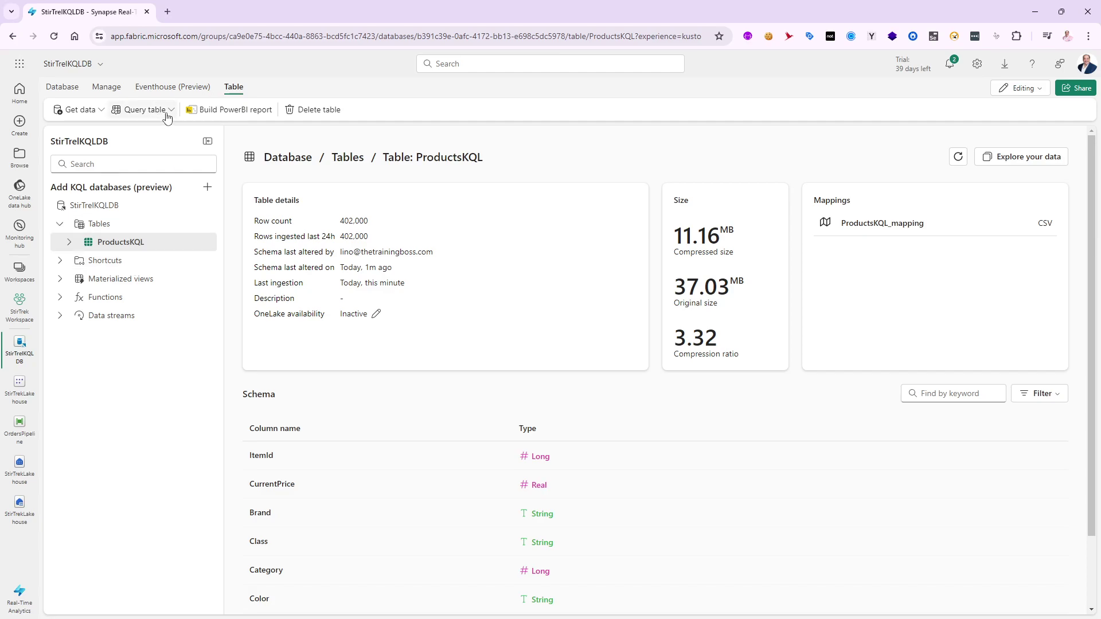
left_click(100, 110)
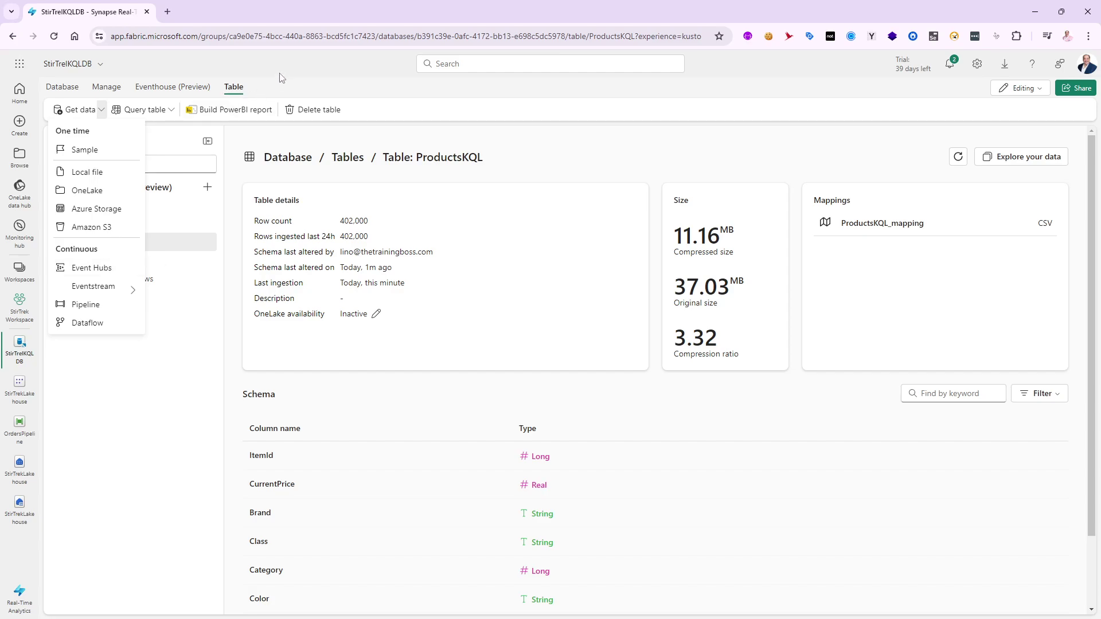
left_click(147, 427)
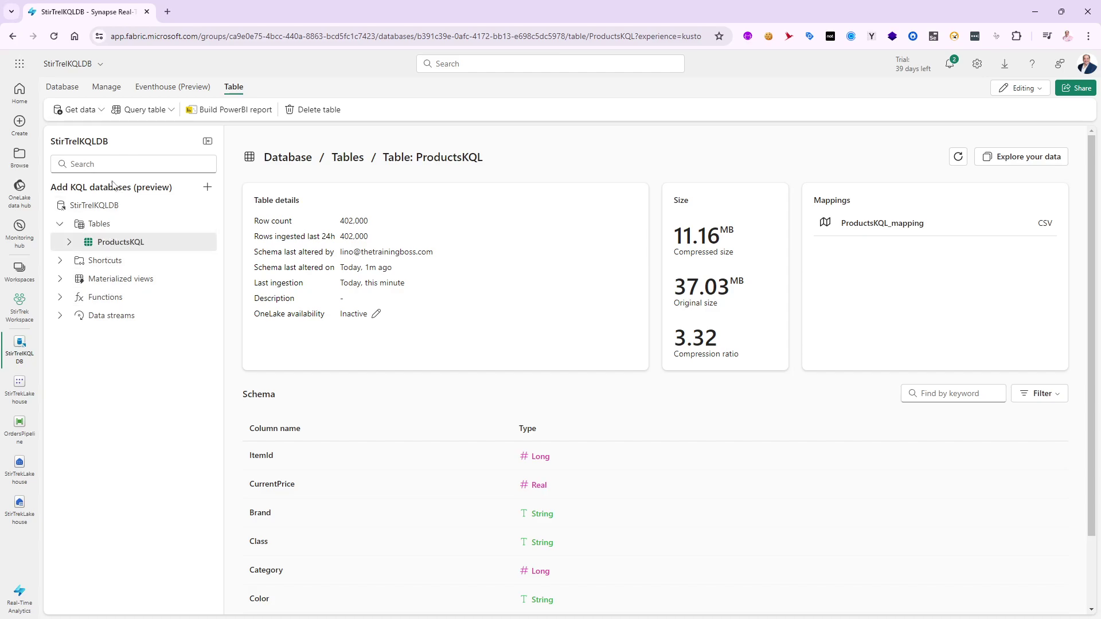
Step: Start a one-time data import from OneLake with a new destination table named CustoimerKQL
left_click(105, 113)
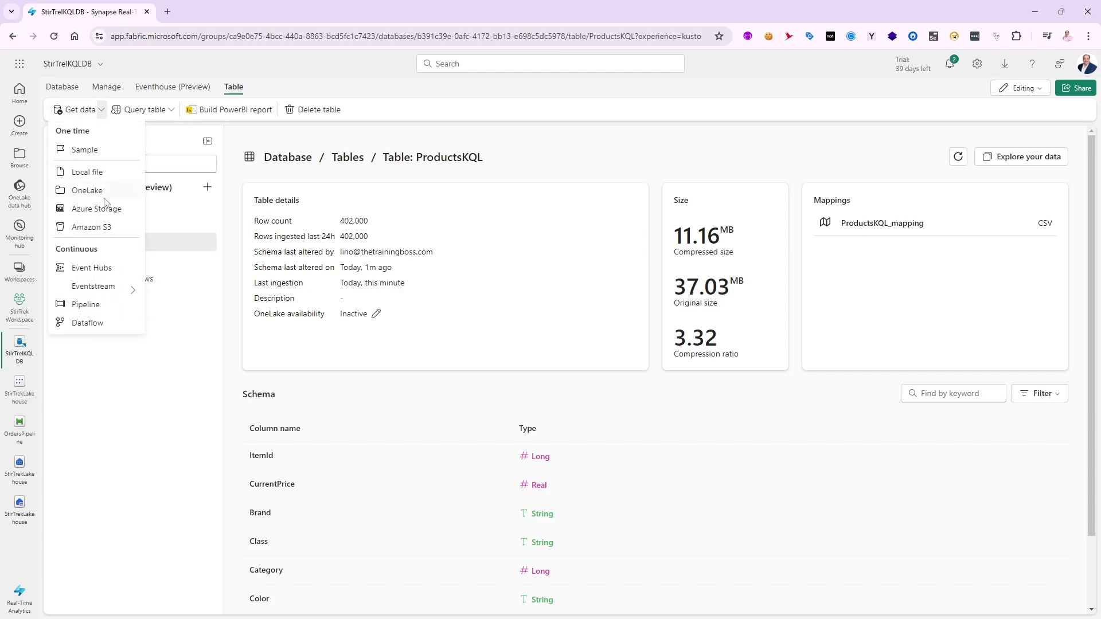
left_click(84, 191)
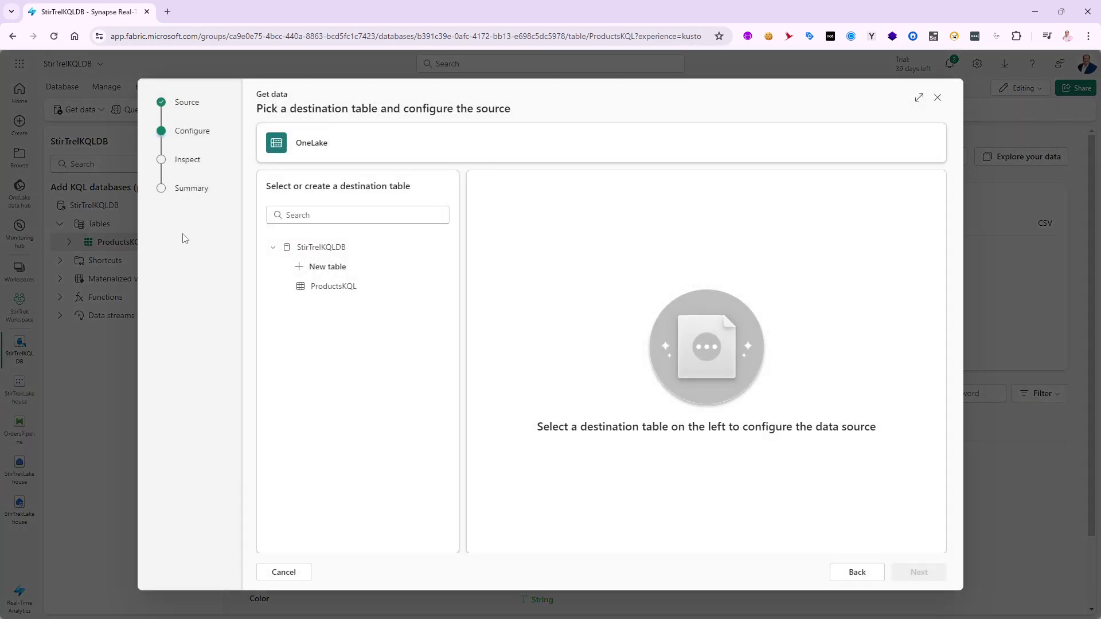
left_click(301, 267)
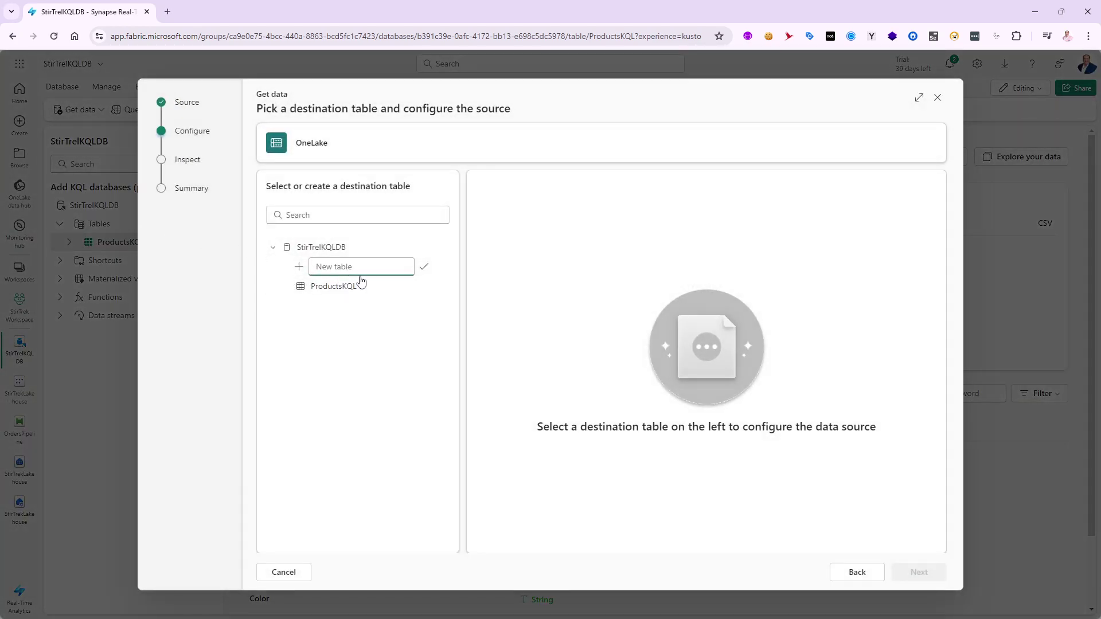
type("Custoim")
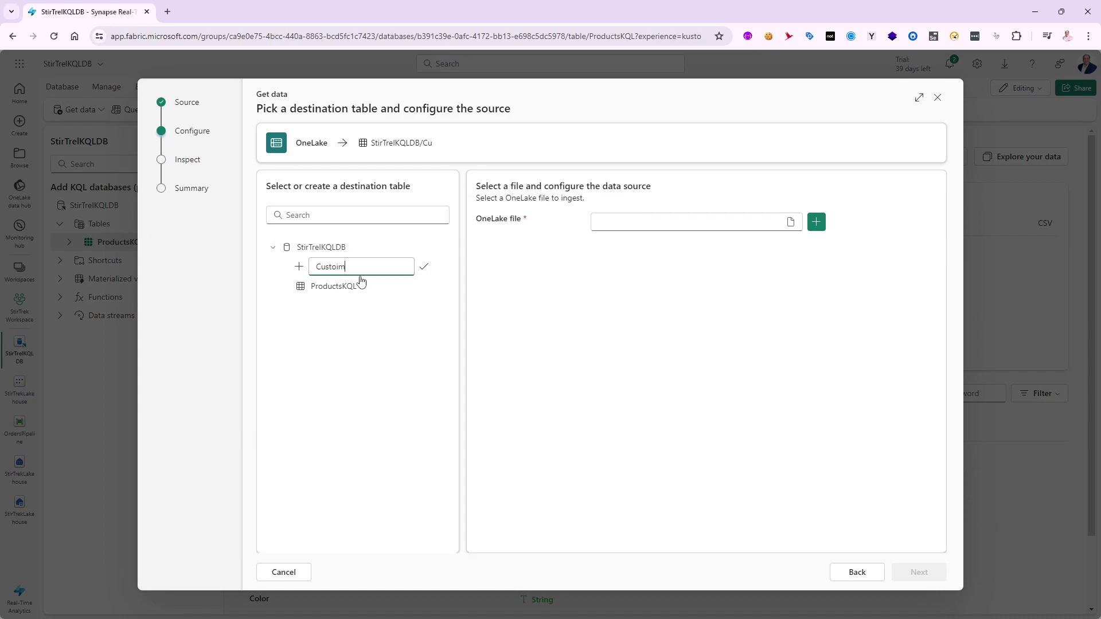
type("erKQL")
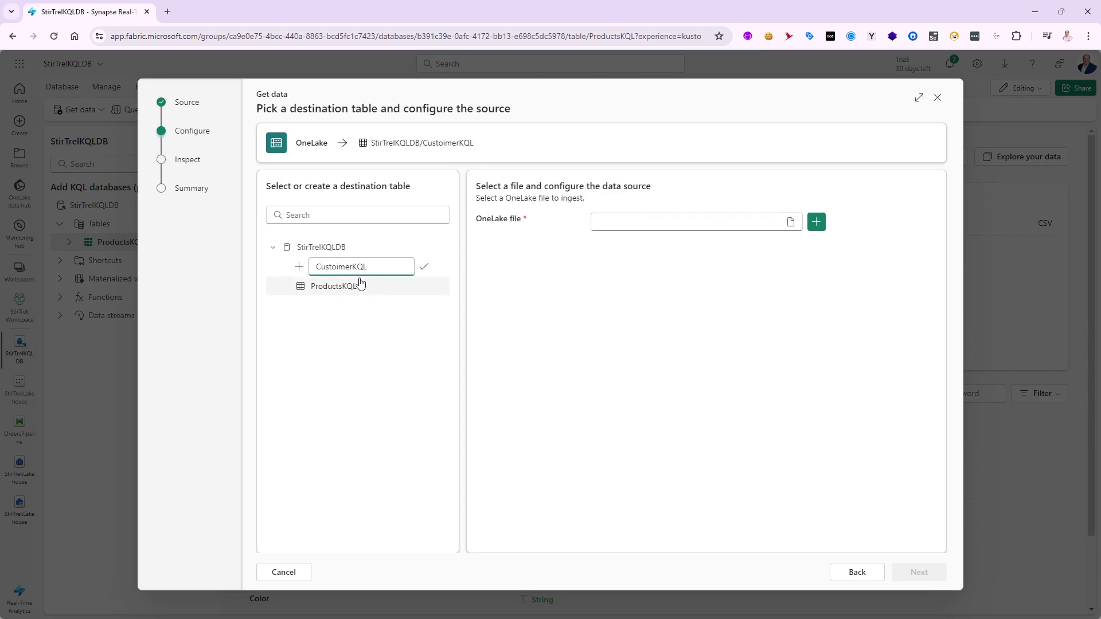
left_click(338, 267)
key("Delete")
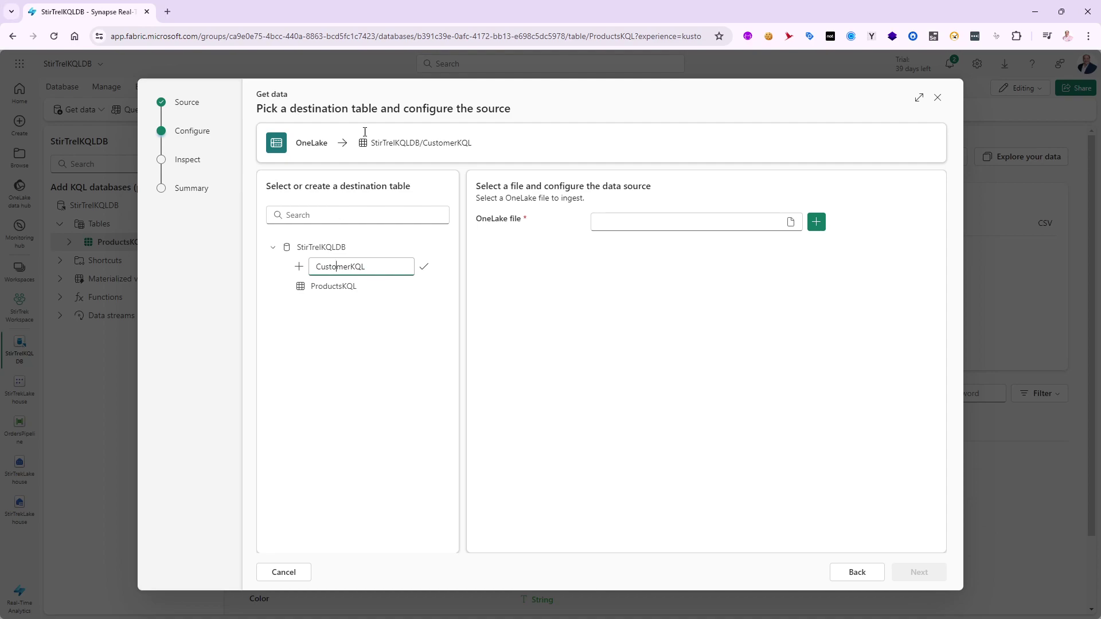
left_click(636, 220)
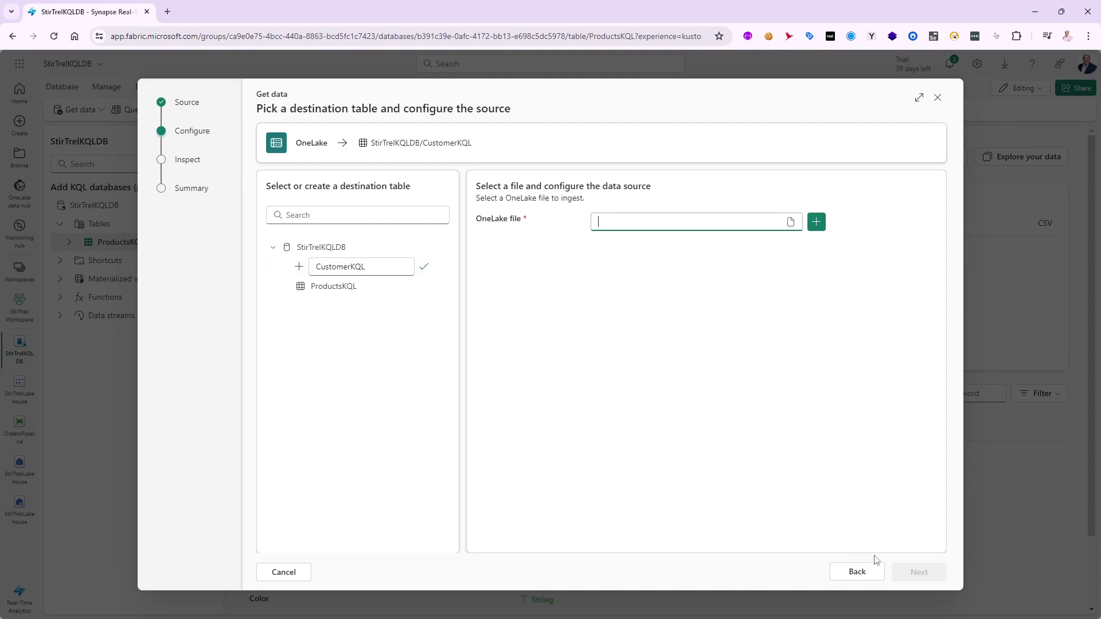
left_click(284, 572)
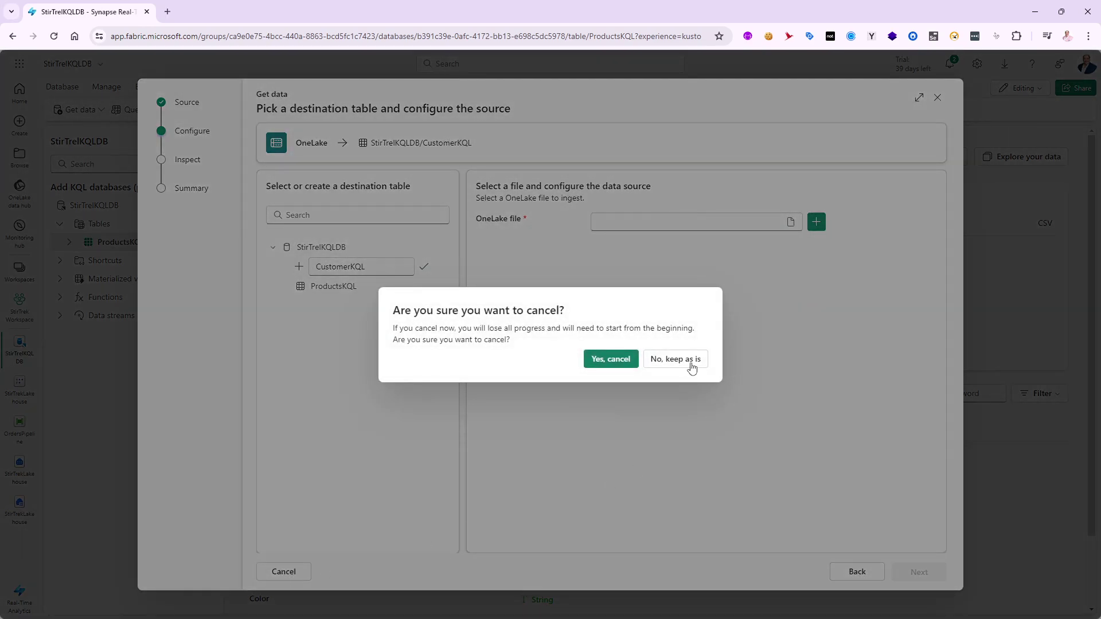
left_click(610, 360)
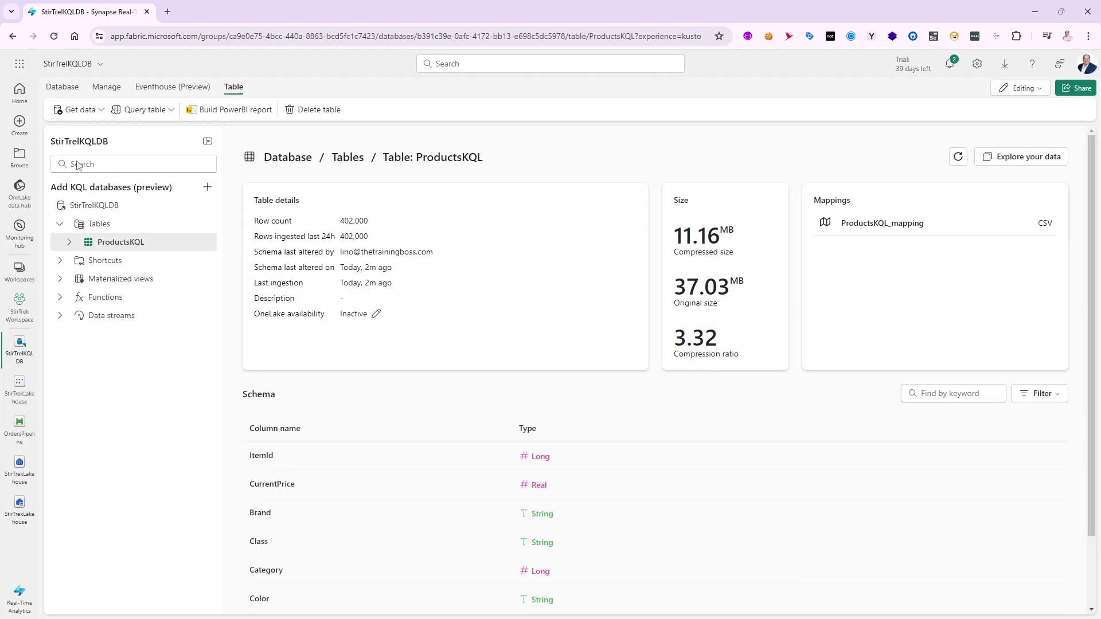
Step: In StirTrekLakehouse of the StirTrek Workspace, copy the URL of Customers.csv from the fabricdata folder's file properties
left_click(21, 308)
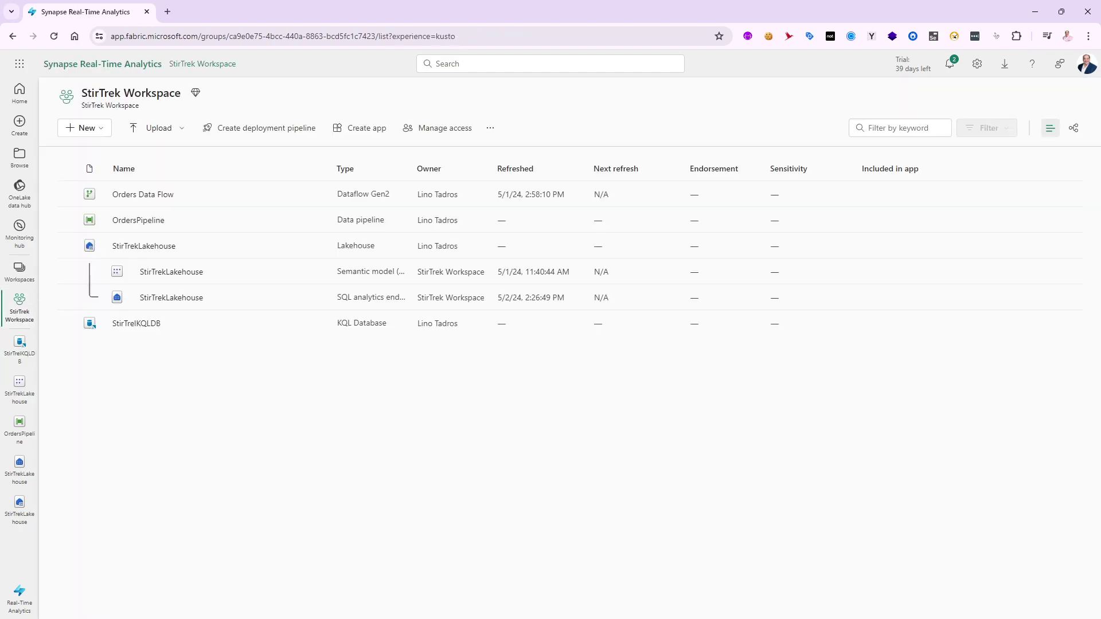
left_click(161, 249)
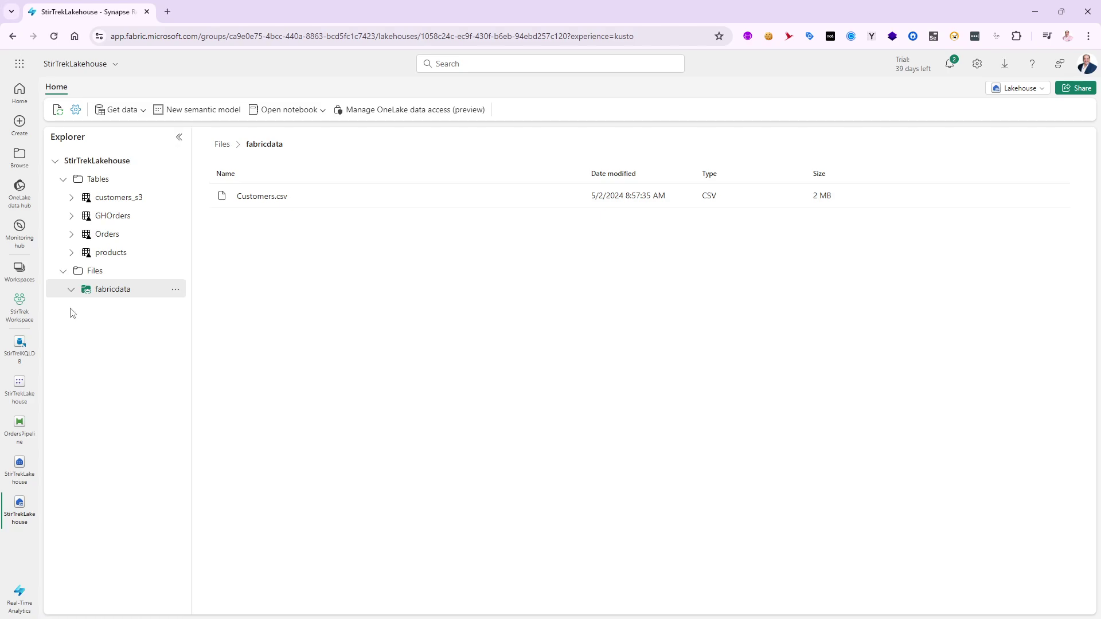
left_click(71, 289)
left_click(571, 196)
left_click(527, 290)
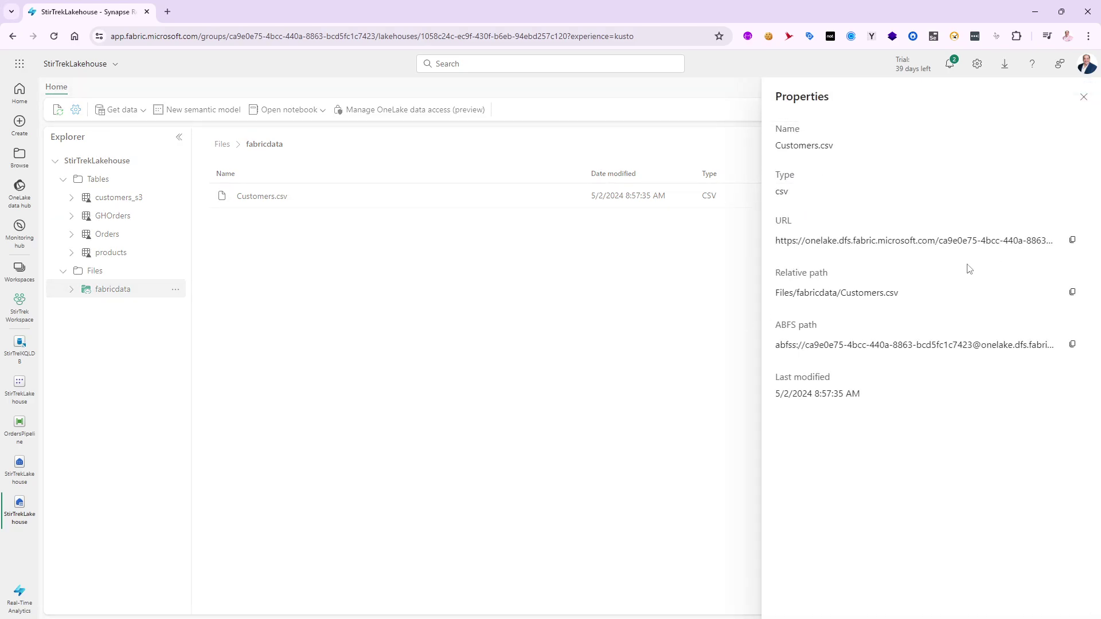
left_click(1072, 239)
left_click(1084, 97)
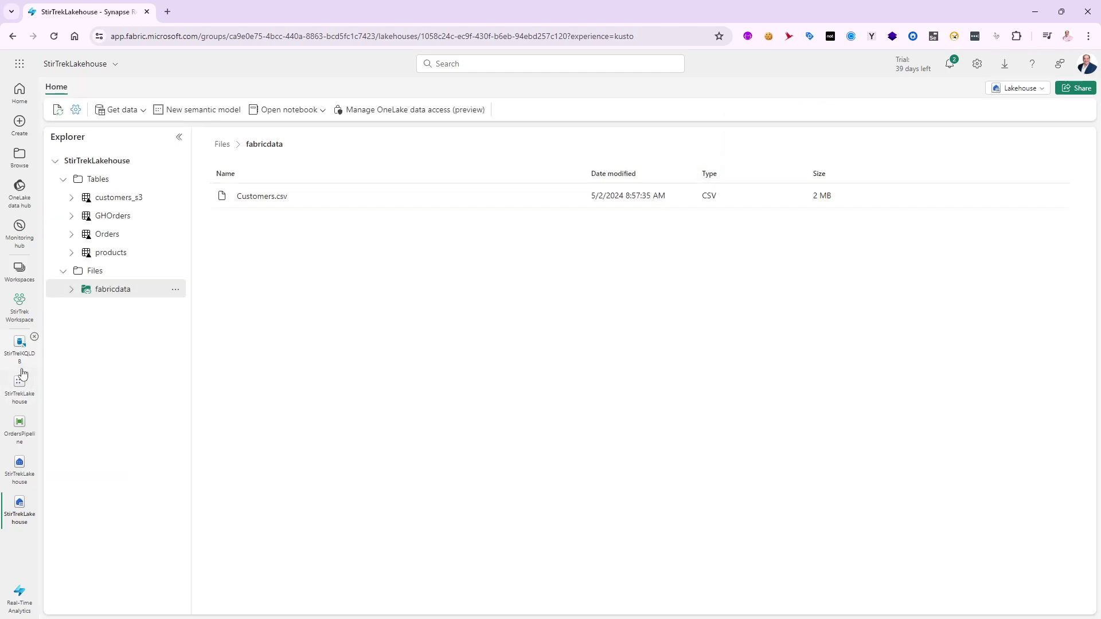
Step: Return to StirTrelKQLDB and start a one-time OneLake import with a new destination table named CustomerKQL
left_click(20, 345)
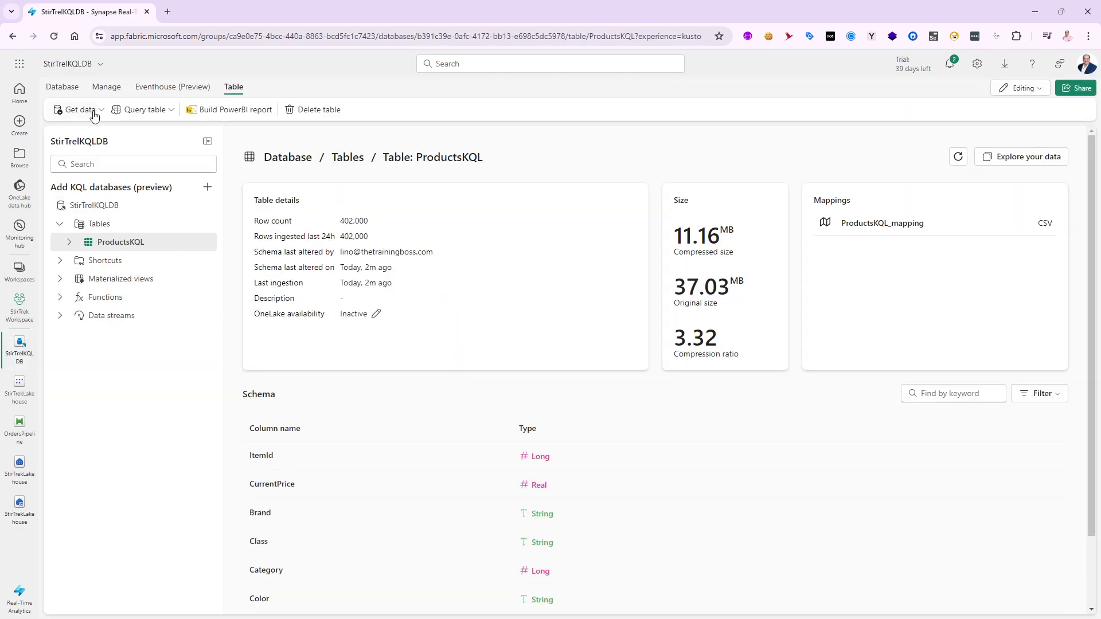
left_click(95, 114)
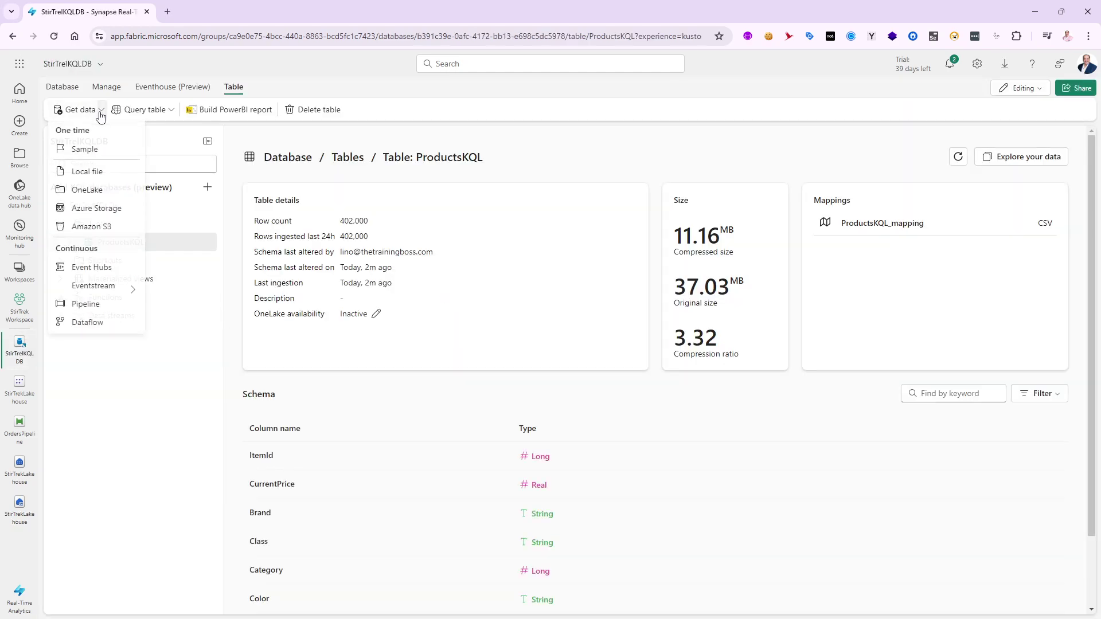
left_click(86, 189)
left_click(324, 270)
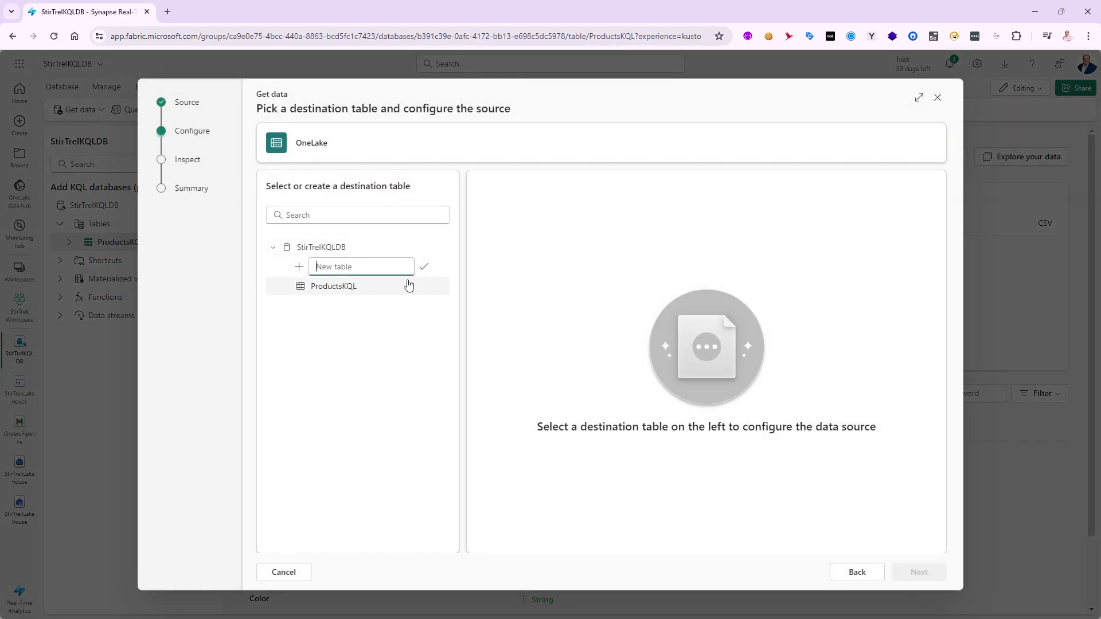
type("CustomerKQL")
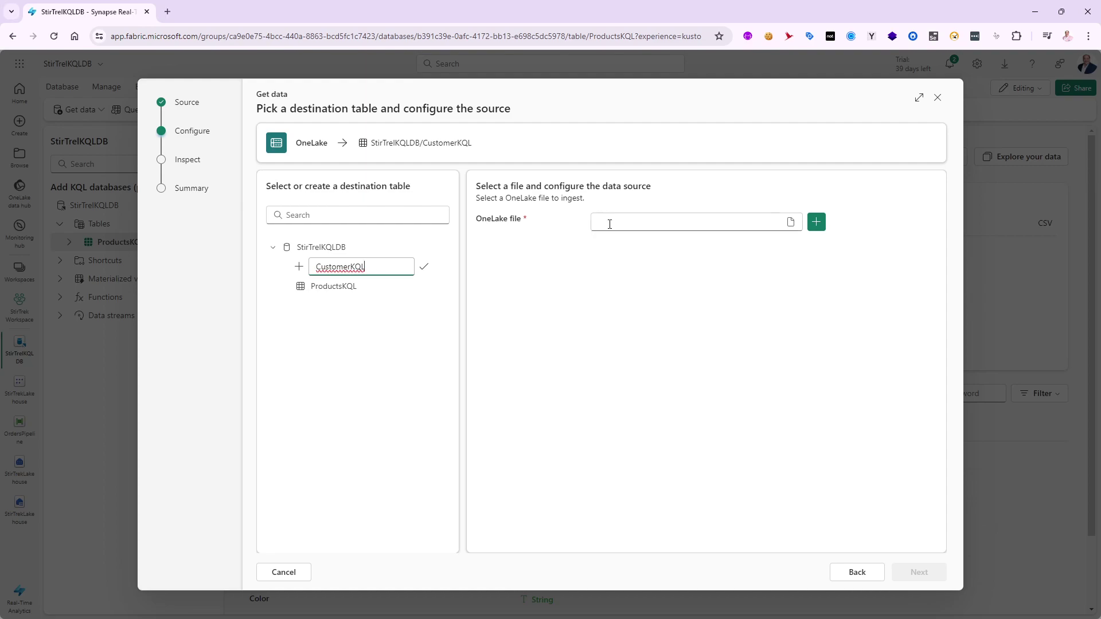
Step: Add the copied Customers.csv URL as the OneLake source file and proceed to data inspection
left_click(619, 224)
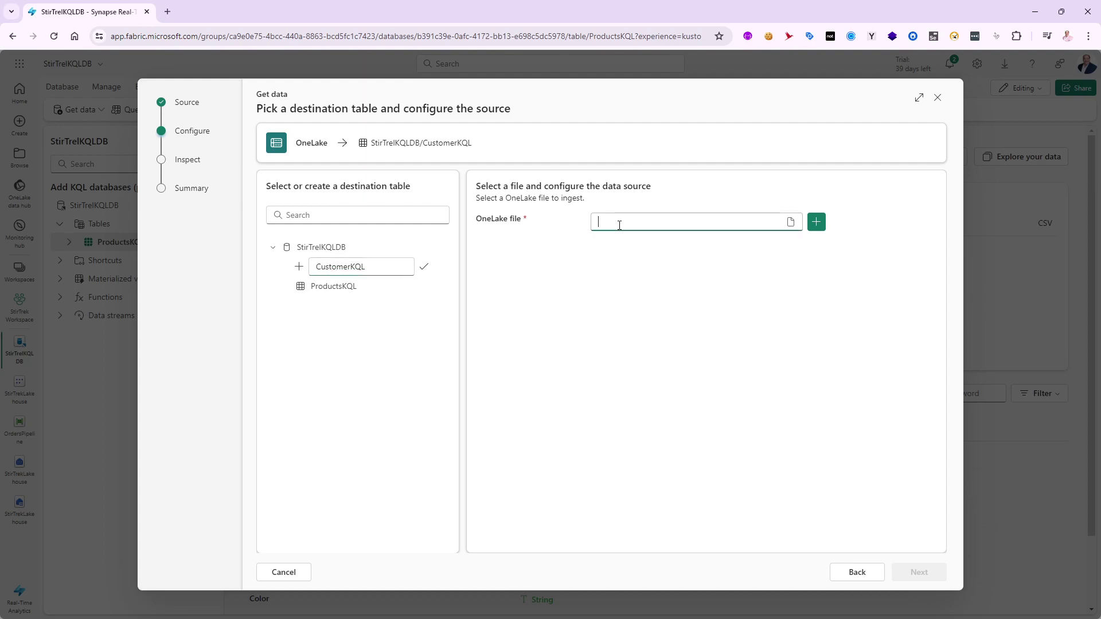
key("ctrl+v")
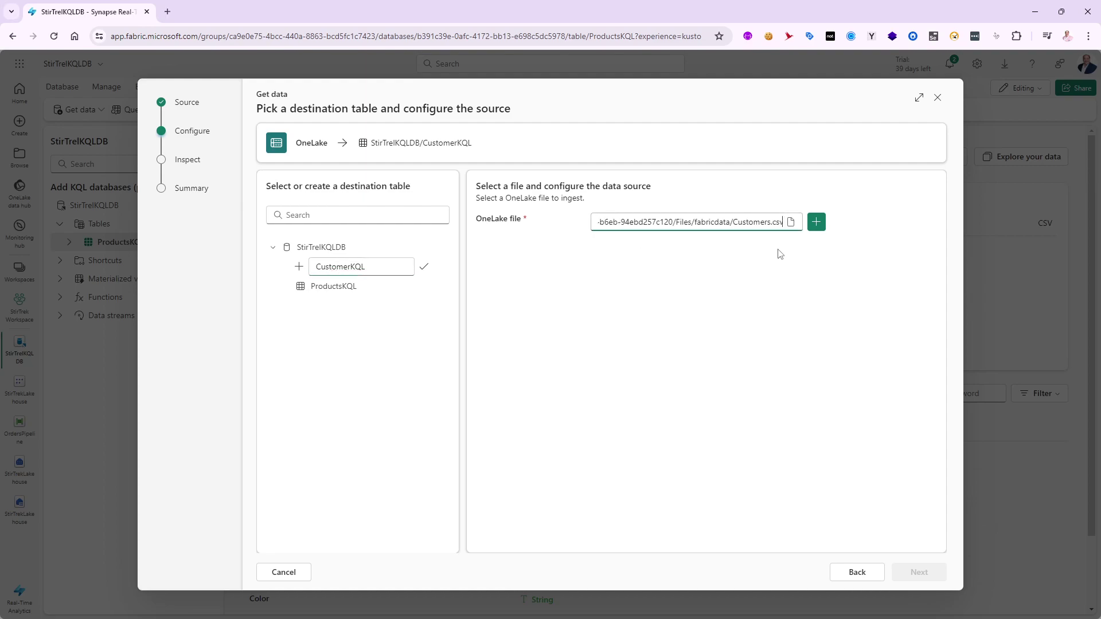
left_click(816, 222)
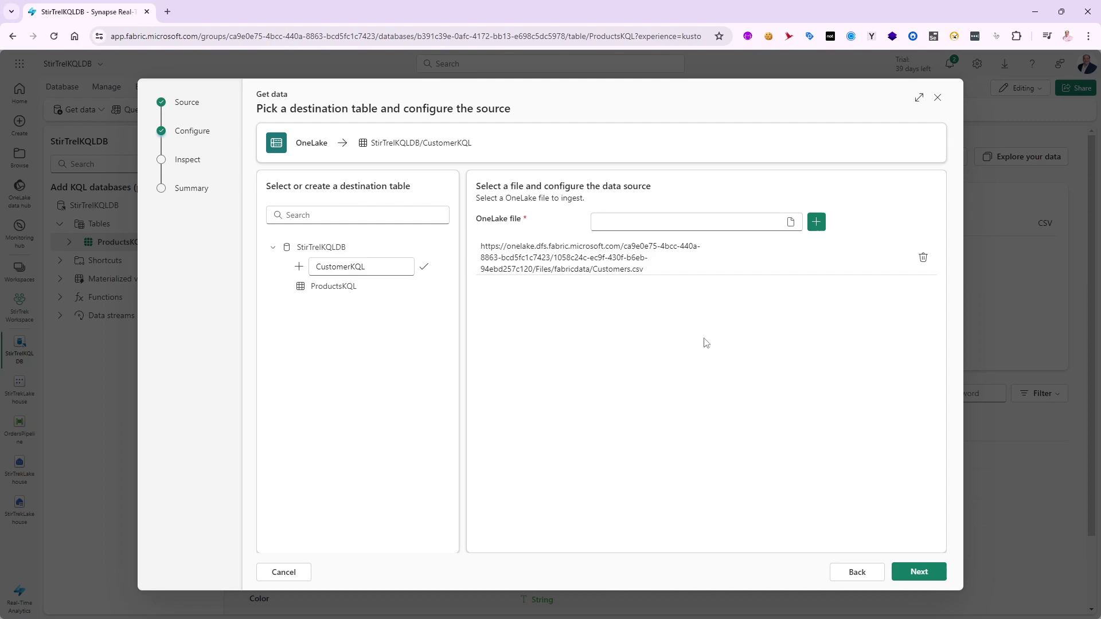
left_click(918, 572)
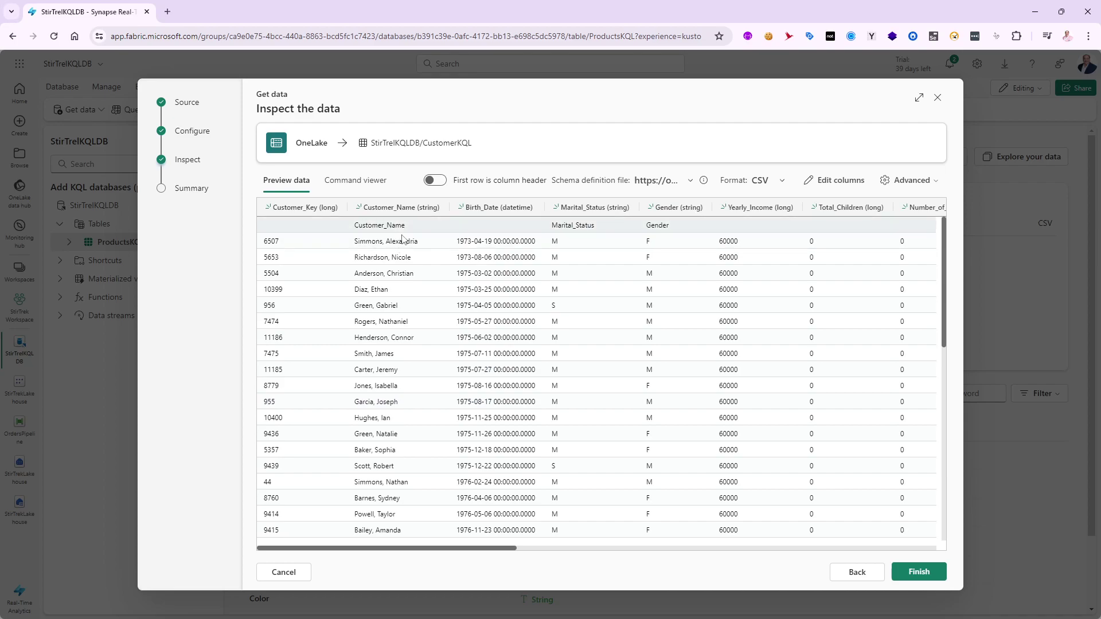
Step: Treat the first row as column headers, review the column mappings, and complete the ingestion into CustomerKQL
left_click(442, 185)
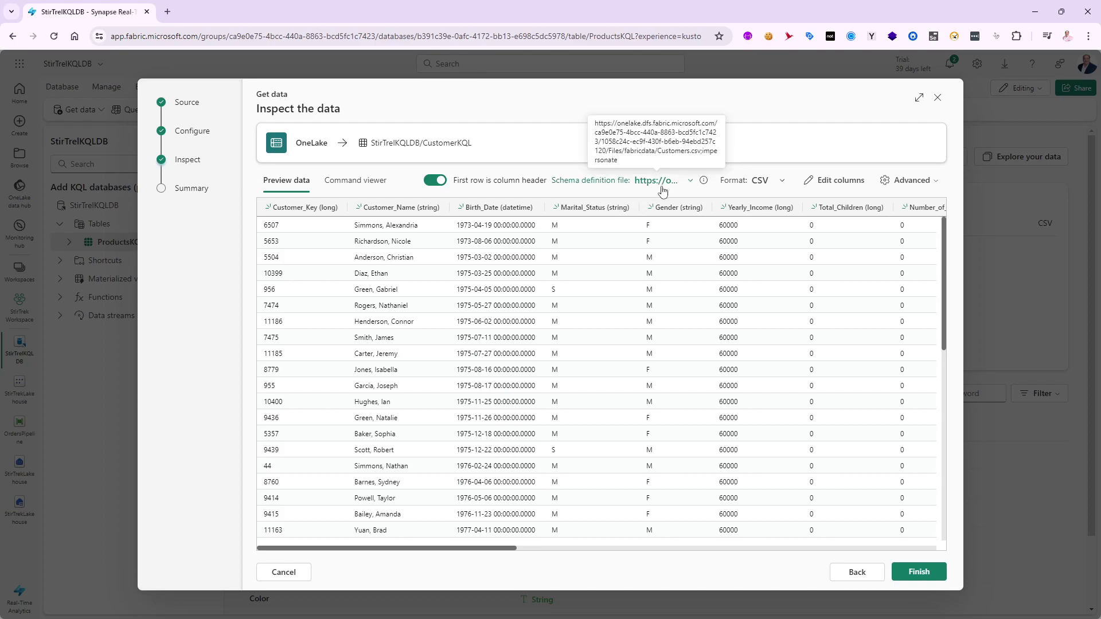
left_click(826, 181)
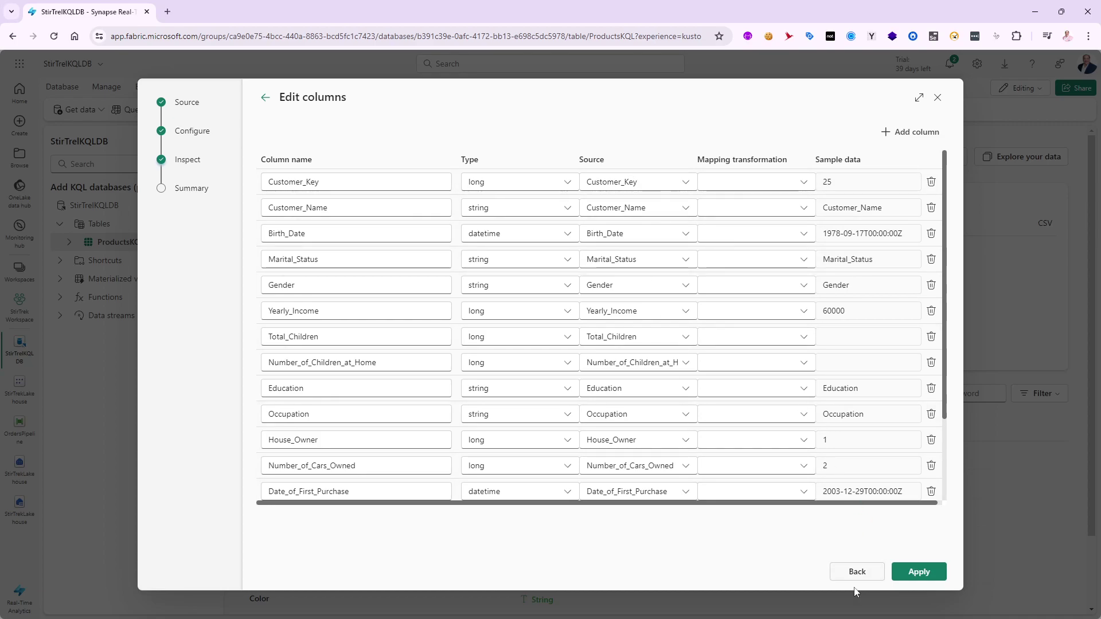
left_click(857, 572)
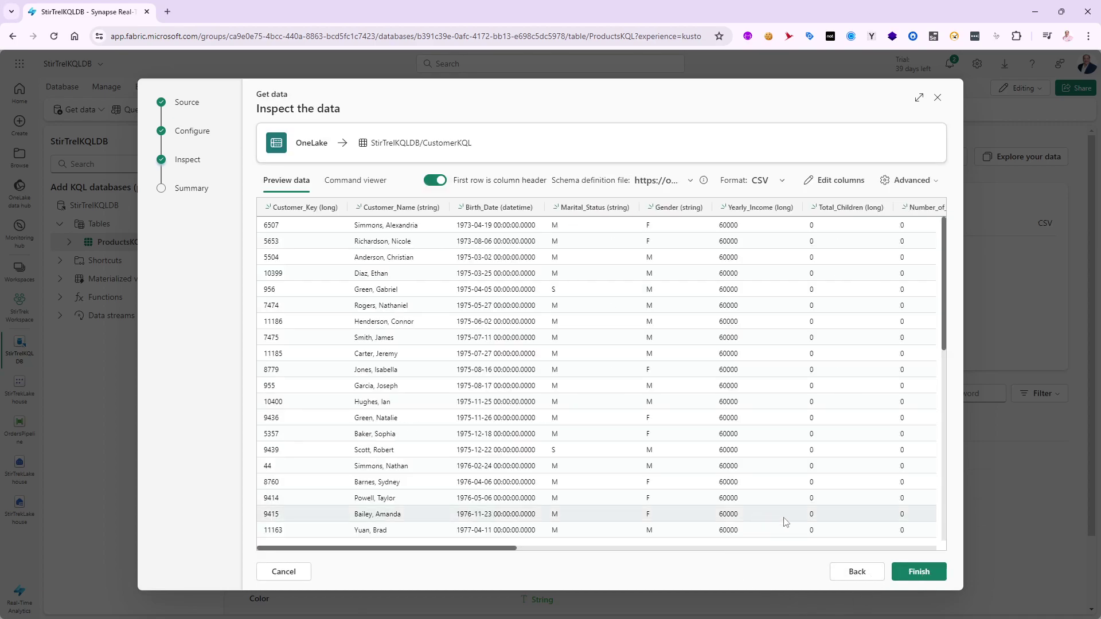
left_click(941, 572)
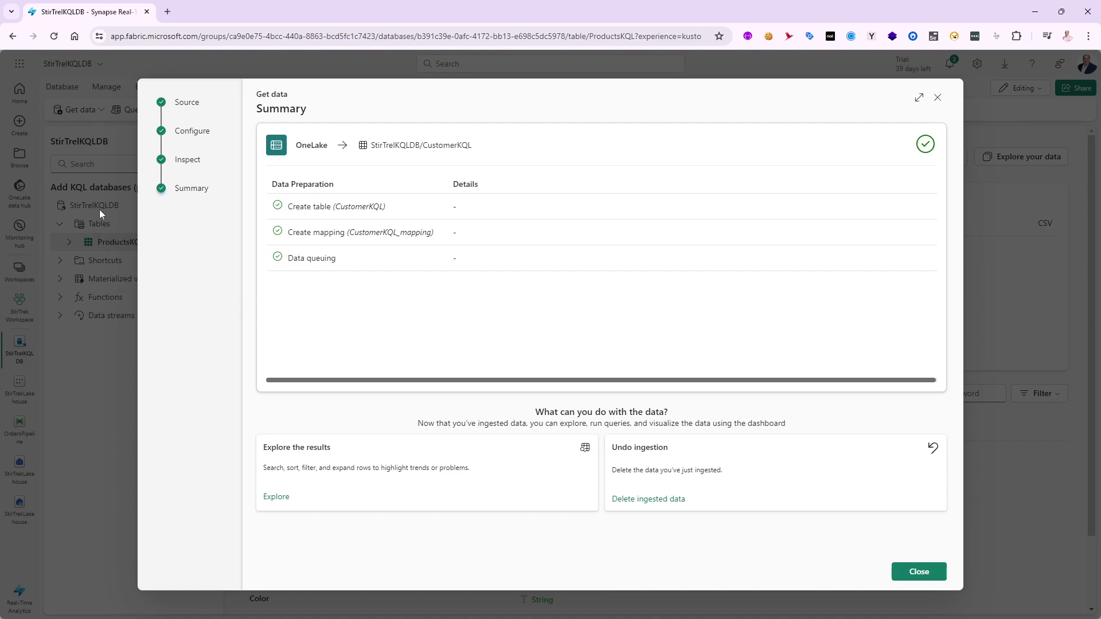
left_click(919, 572)
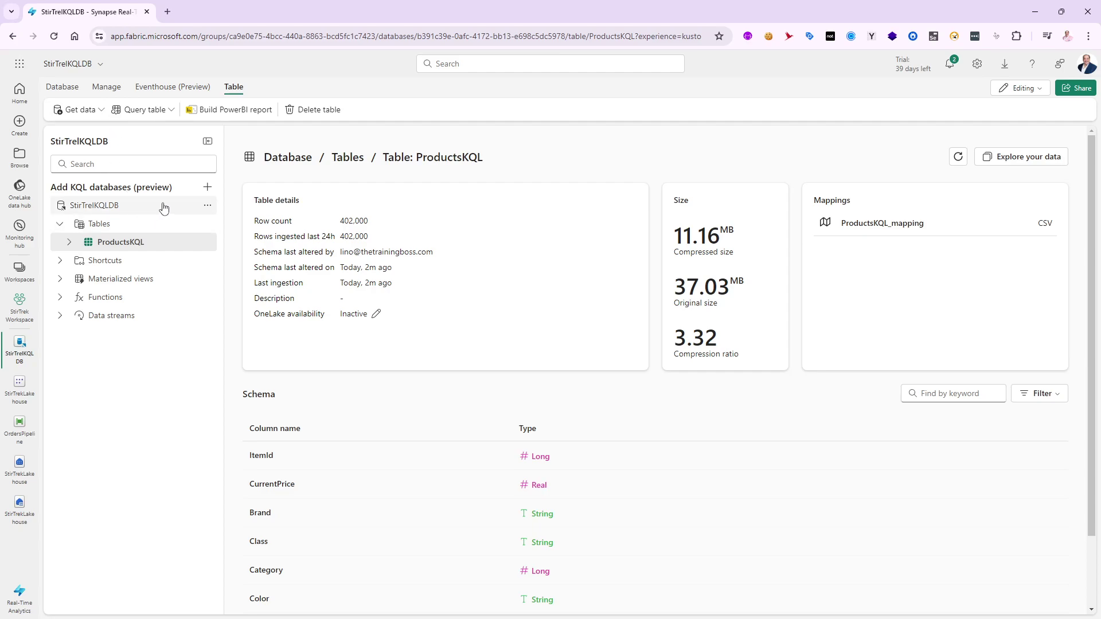
Step: Refresh the StirTrelKQLDB database's table list and examine the details of the CustomerKQL table
left_click(207, 211)
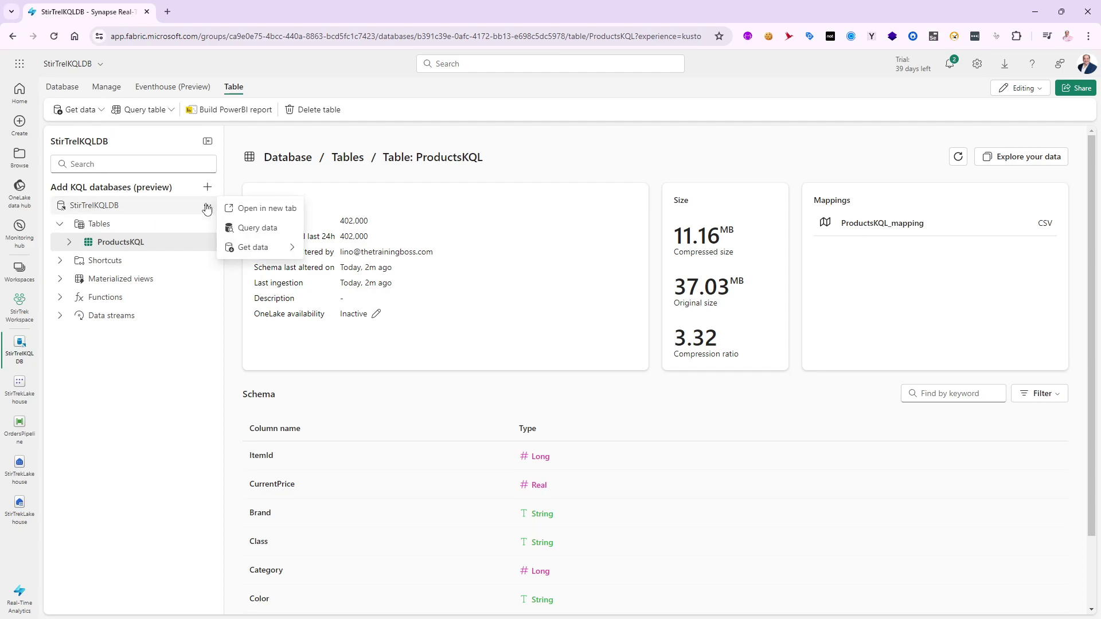
left_click(170, 210)
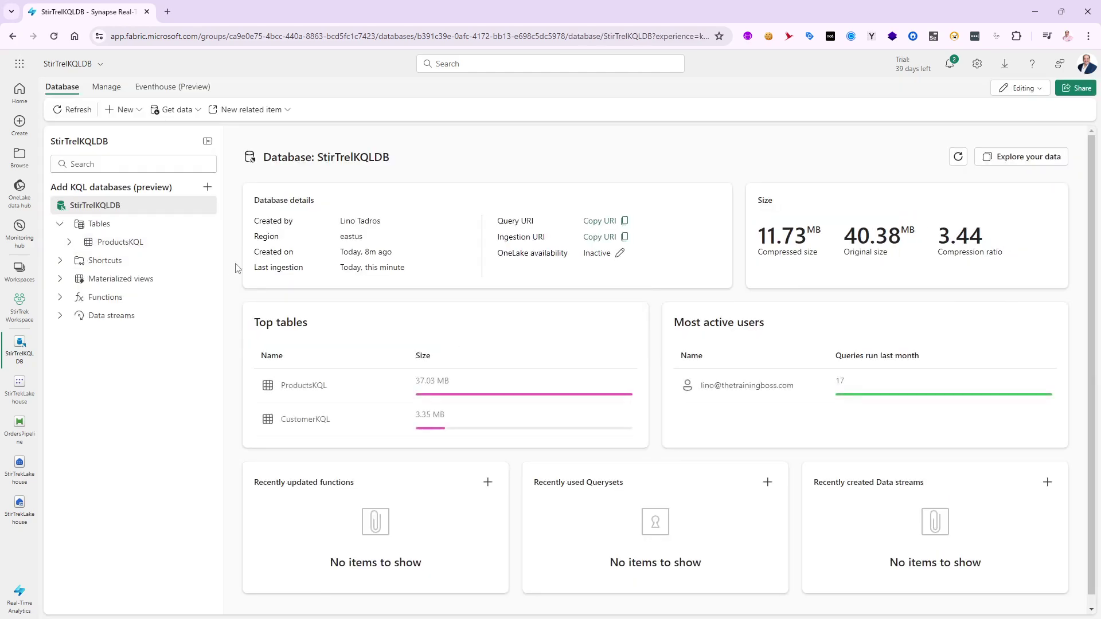
left_click(171, 228)
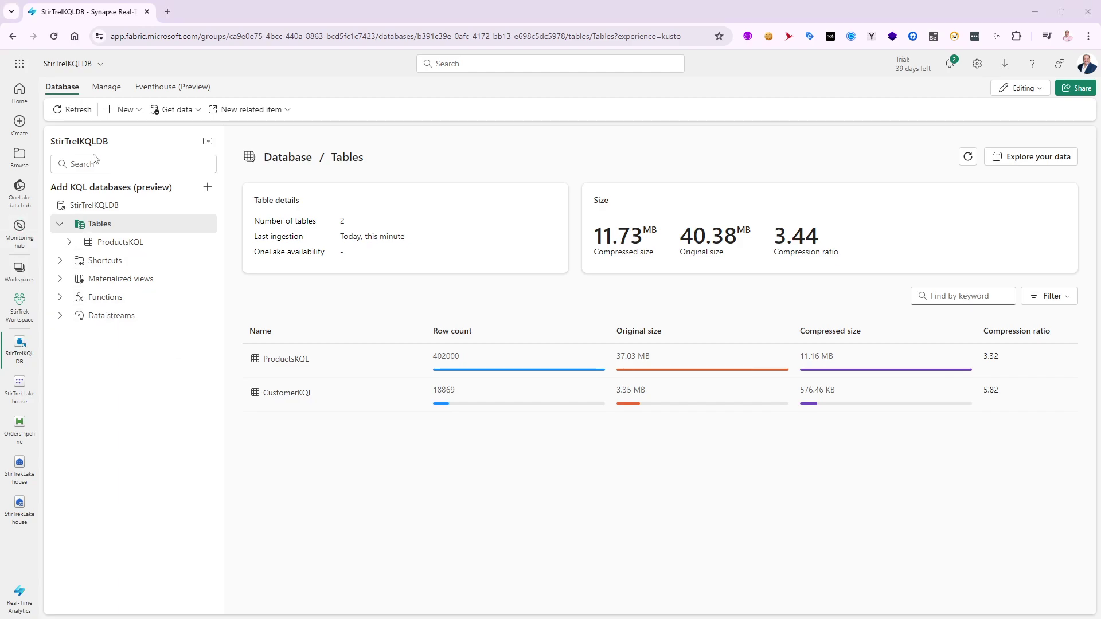
left_click(69, 114)
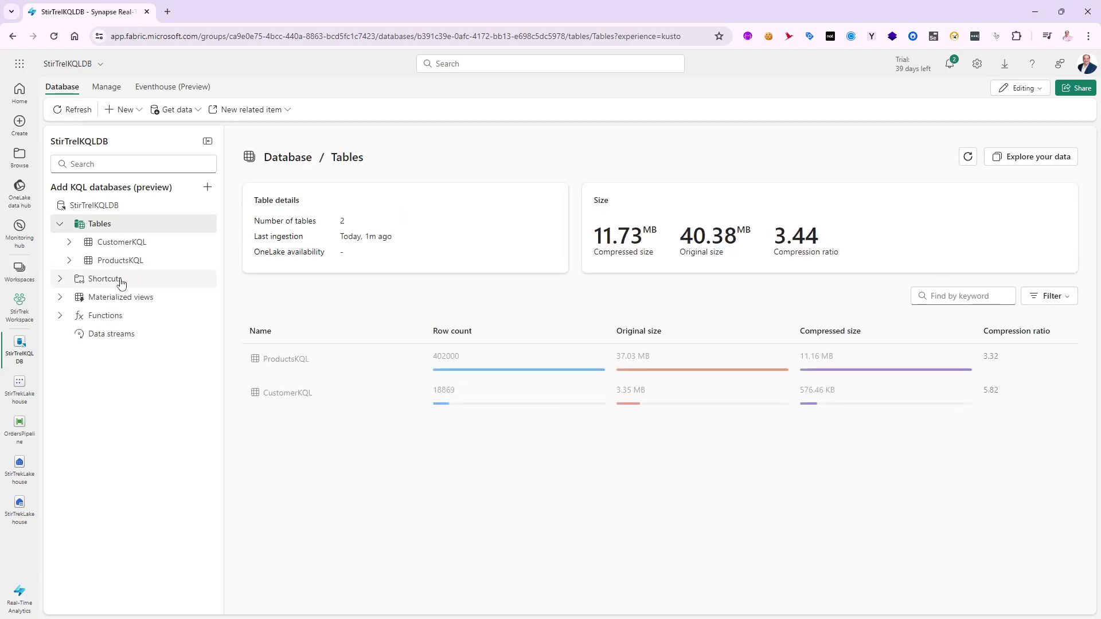
left_click(122, 243)
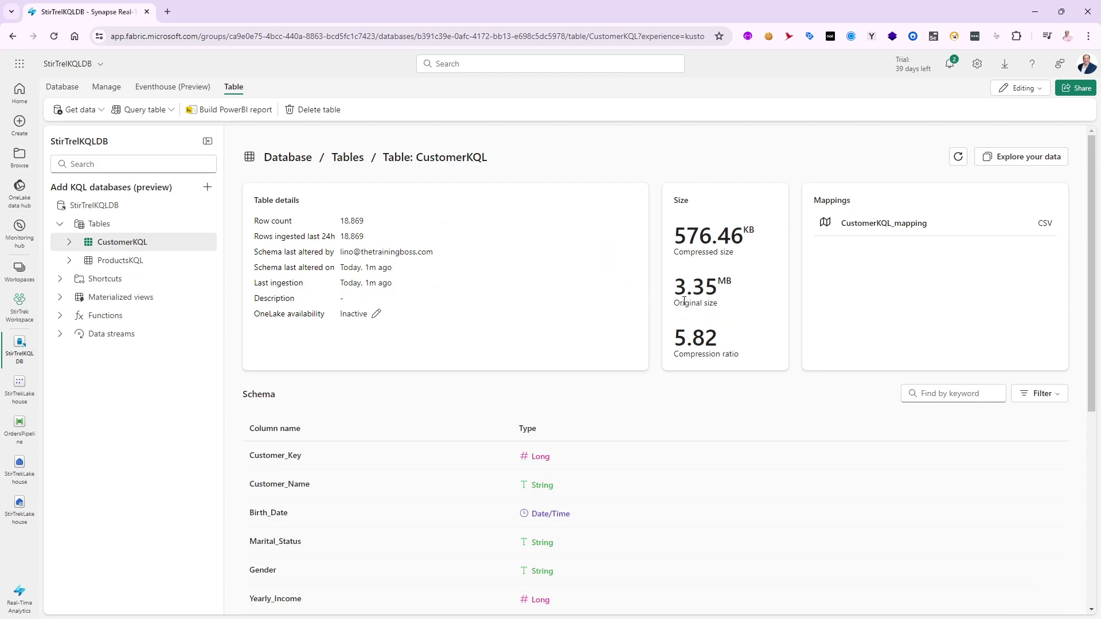
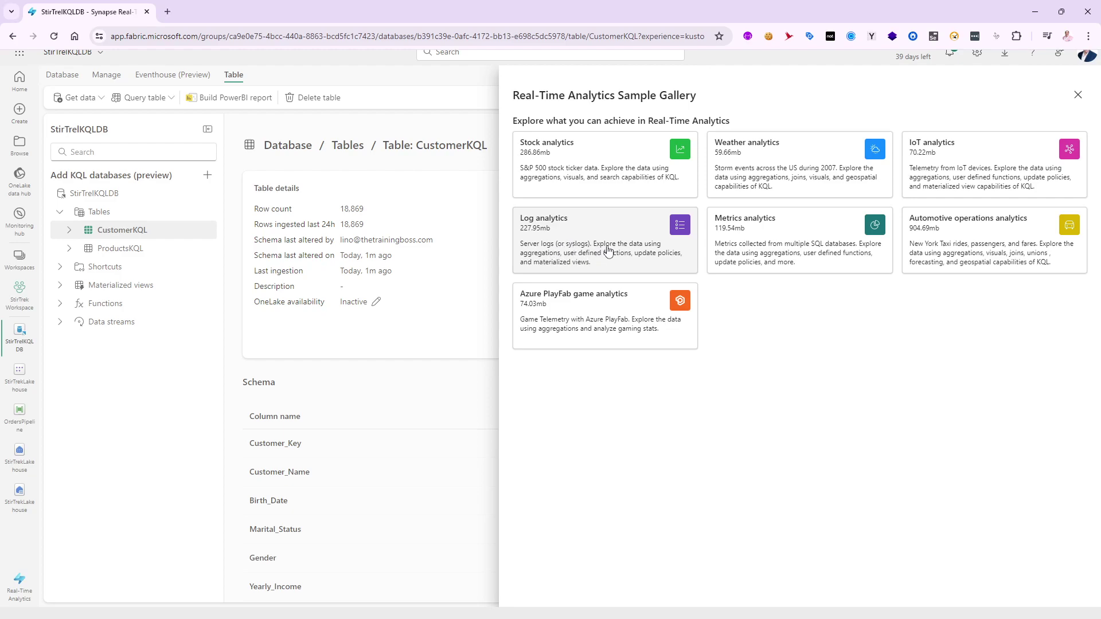
Step: Load the Stock analytics sample from the sample gallery and review the schema of the Stocks table
left_click(574, 163)
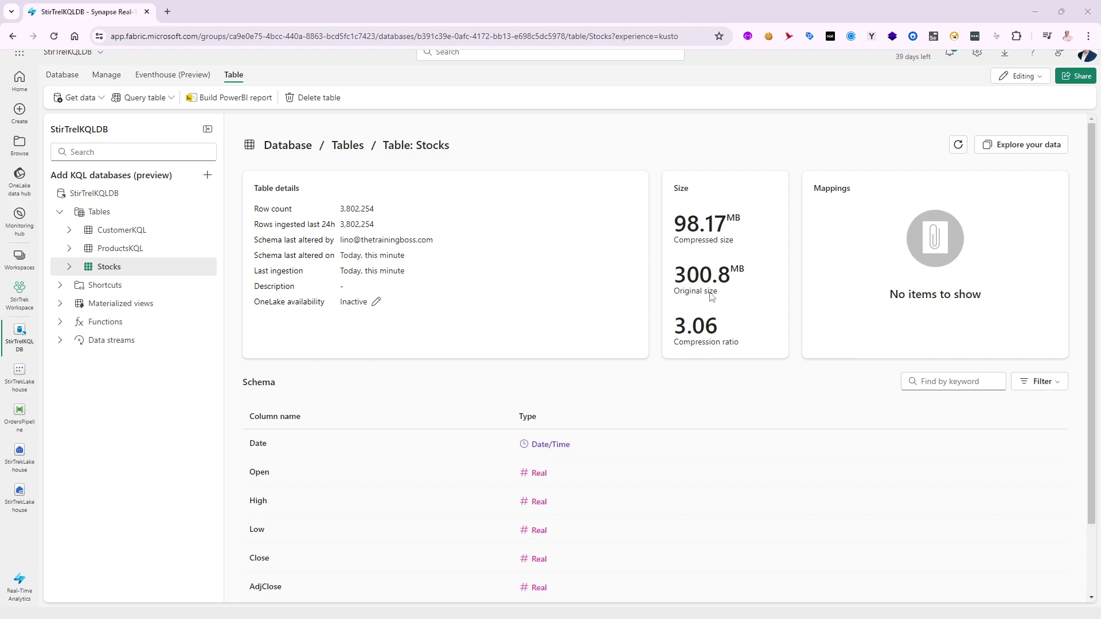
scroll(484, 476, "down", 2)
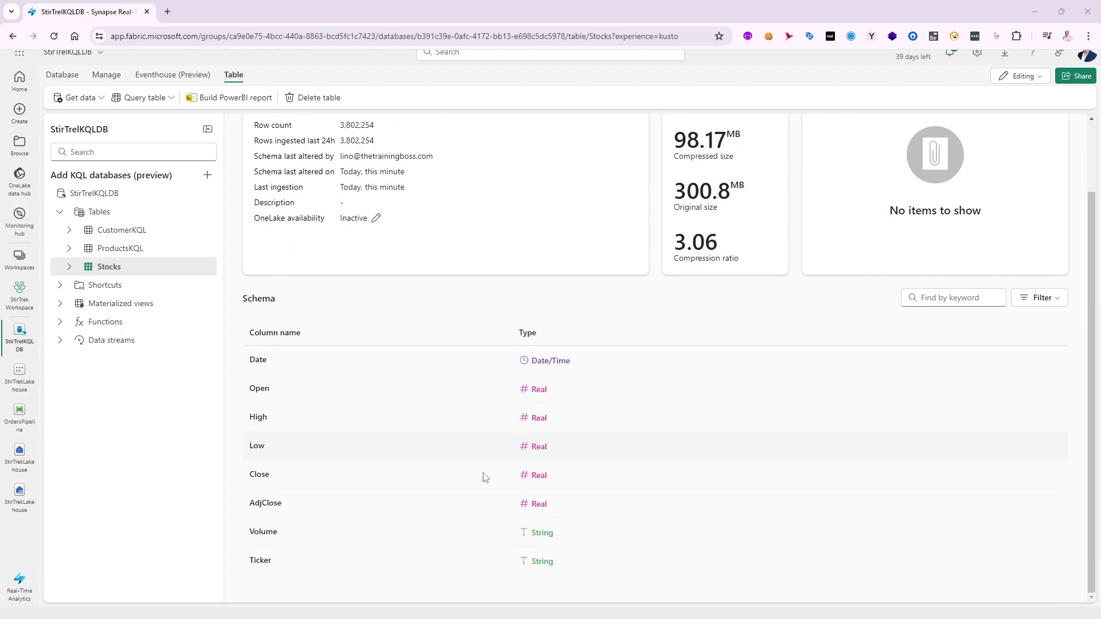
scroll(482, 483, "up", 2)
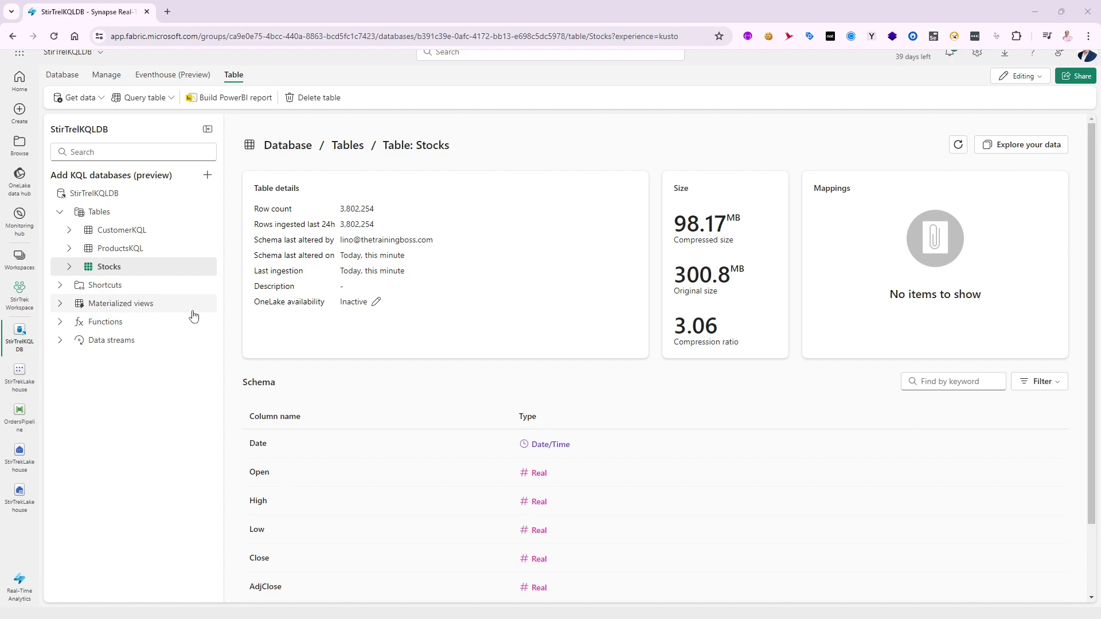
Step: Create a new KQL queryset named StocksKQLQuery in the StirTrek Workspace
left_click(21, 292)
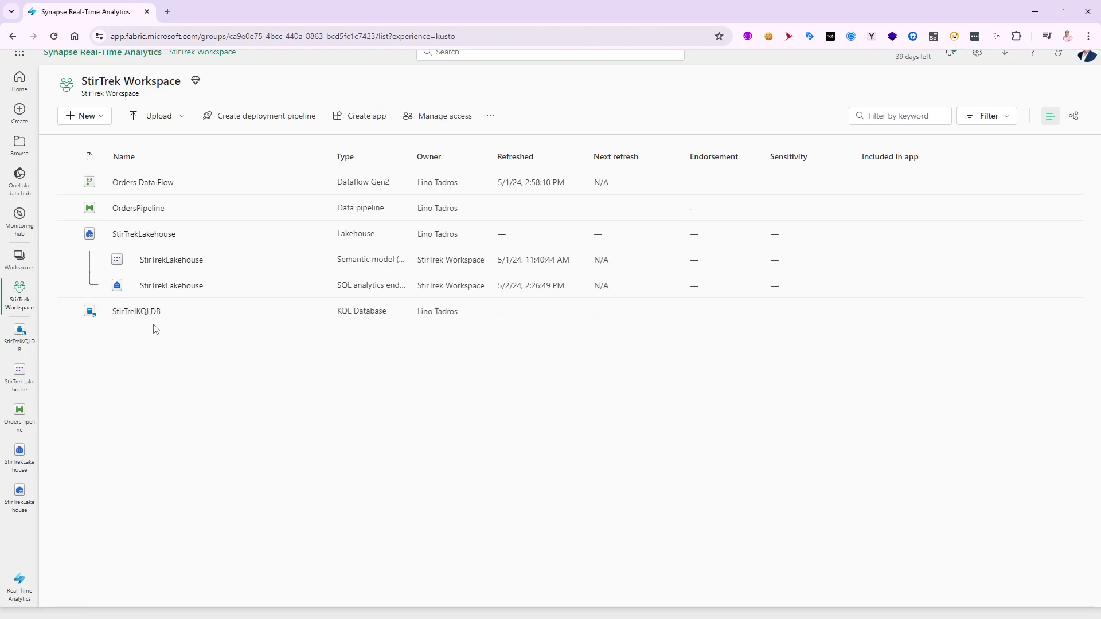
left_click(102, 116)
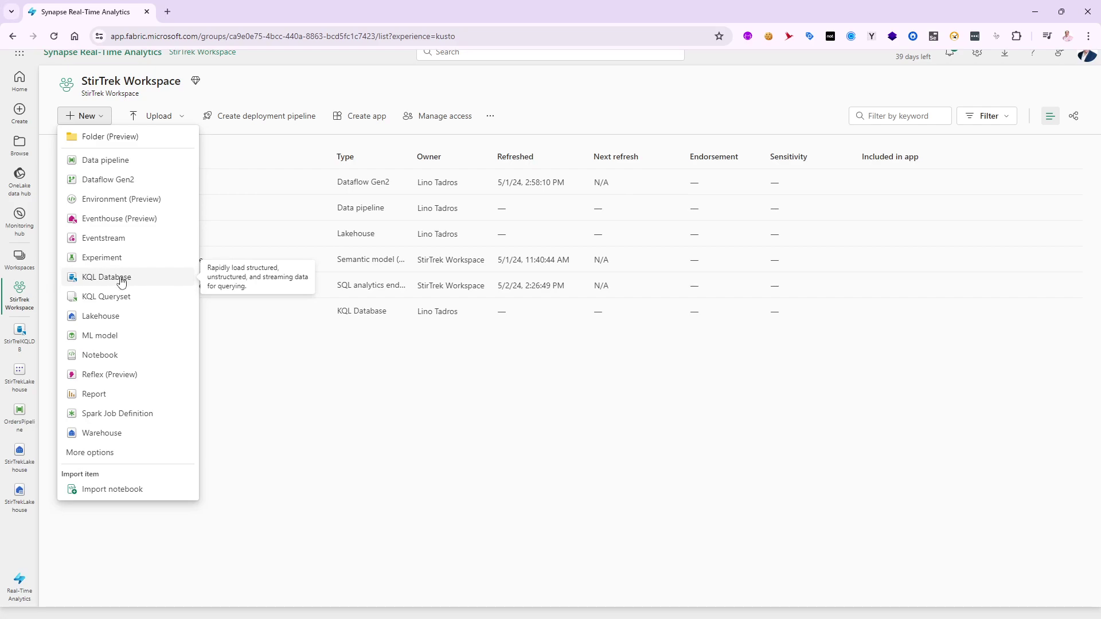
left_click(125, 301)
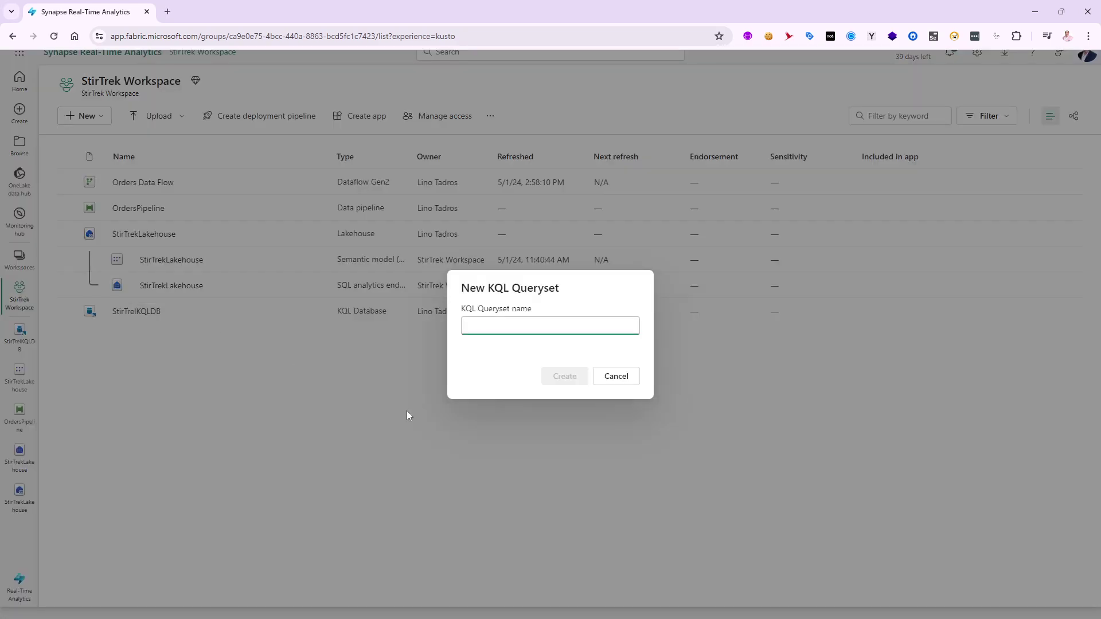
type("Stocks")
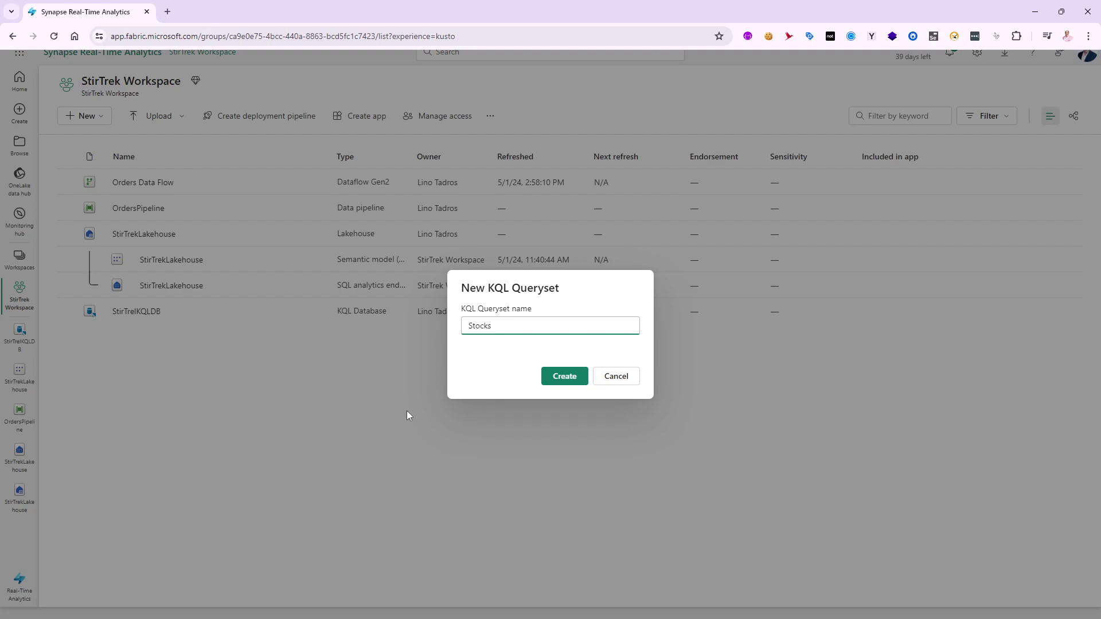
type("KQLQuery")
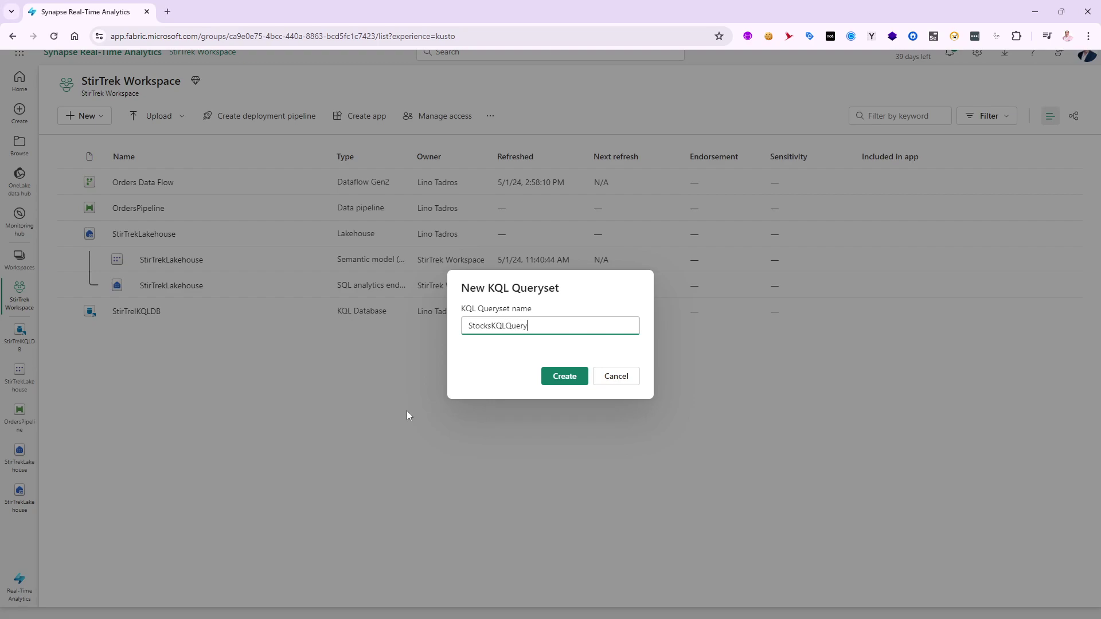
left_click(568, 376)
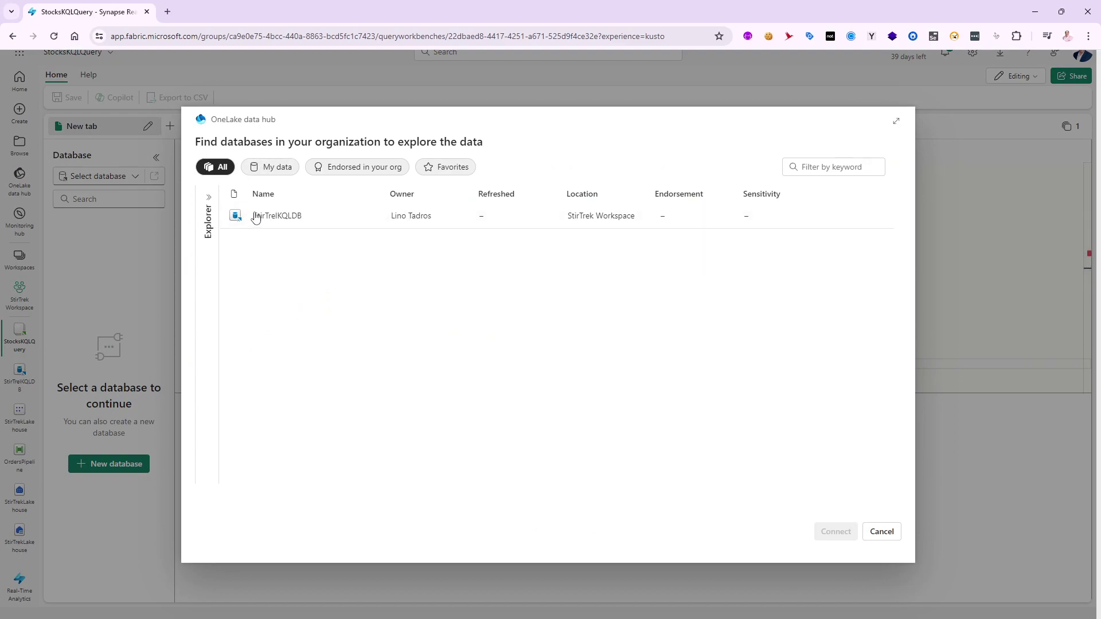
Step: Connect the new queryset to the StirTrelKQLDB database
mouse_move(287, 224)
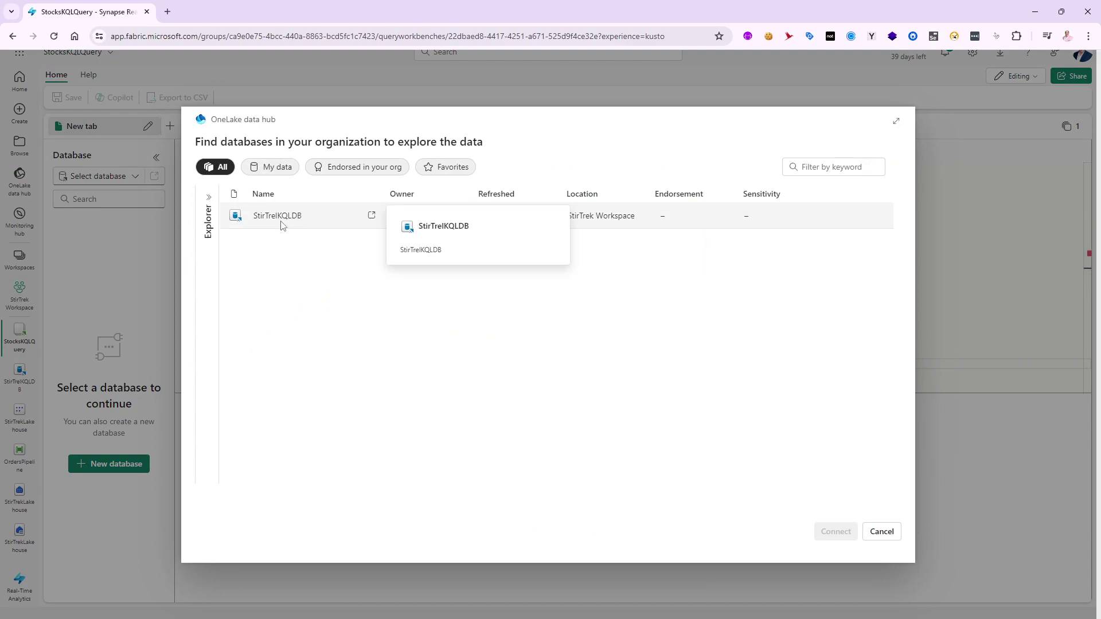
left_click(281, 219)
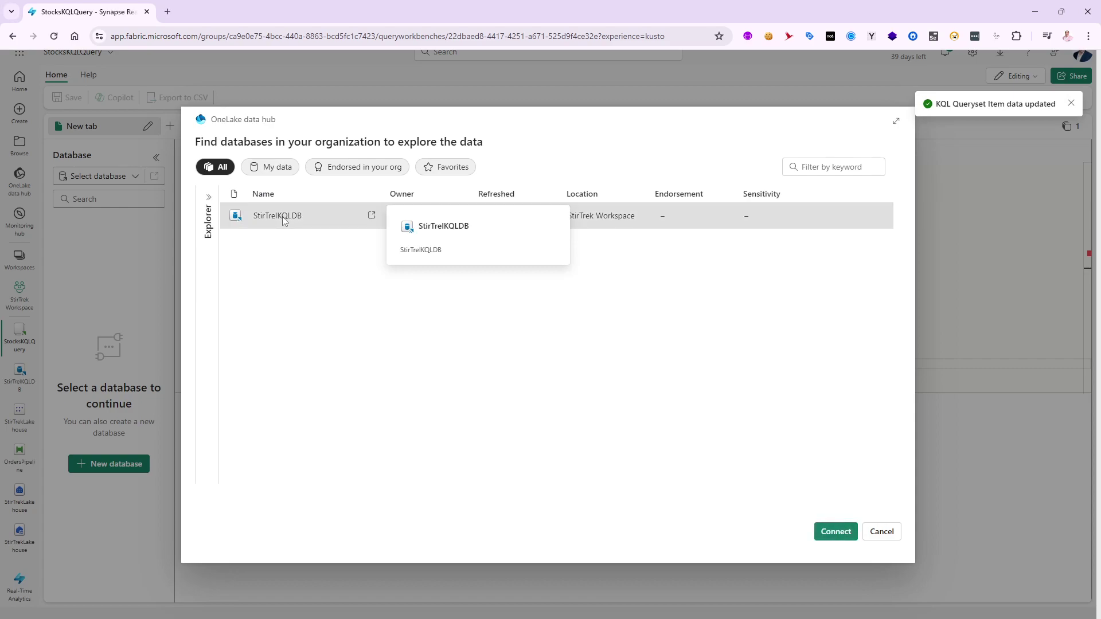
left_click(835, 531)
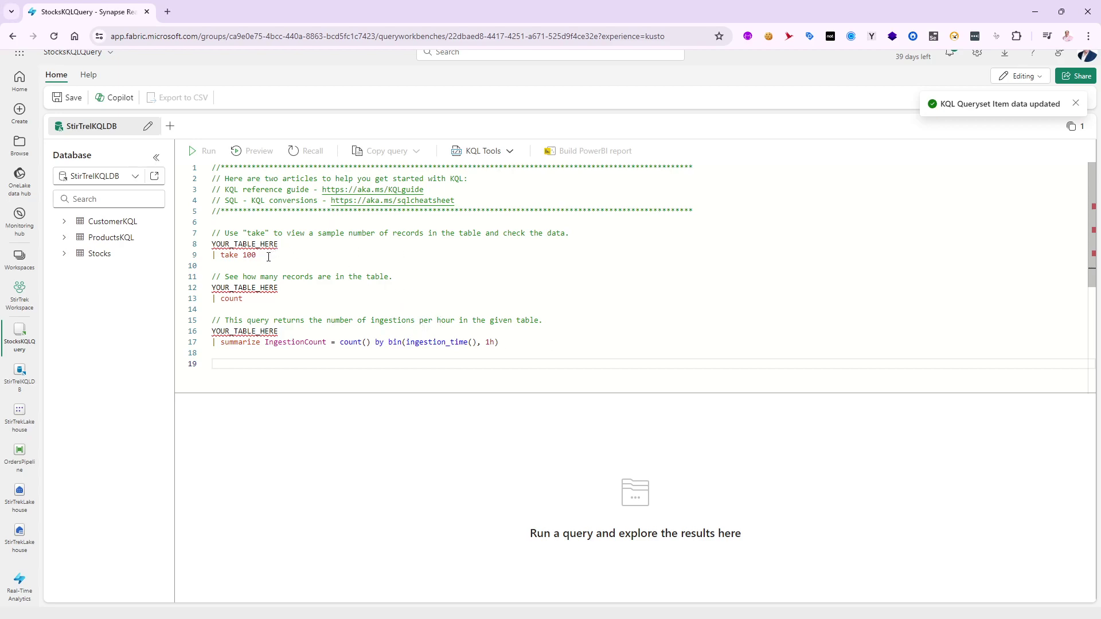
Step: Replace the table placeholder in the "take 100" query with Stocks and run only that query
mouse_move(278, 246)
left_click_drag(278, 244, 212, 245)
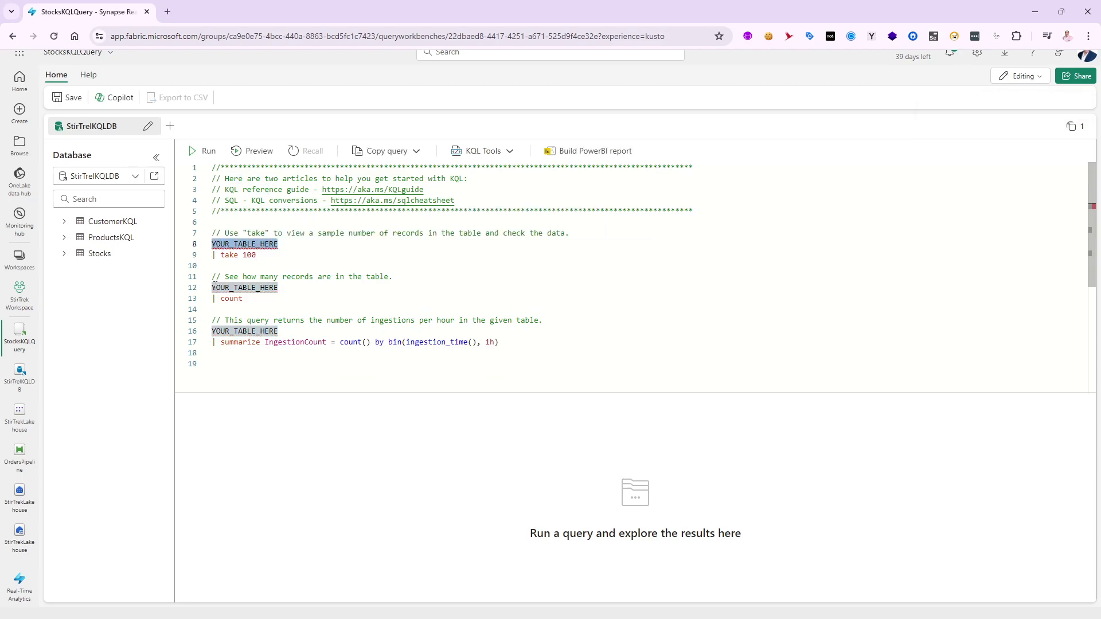
type("ASt")
key("BackSpace")
key("BackSpace")
key("BackSpace")
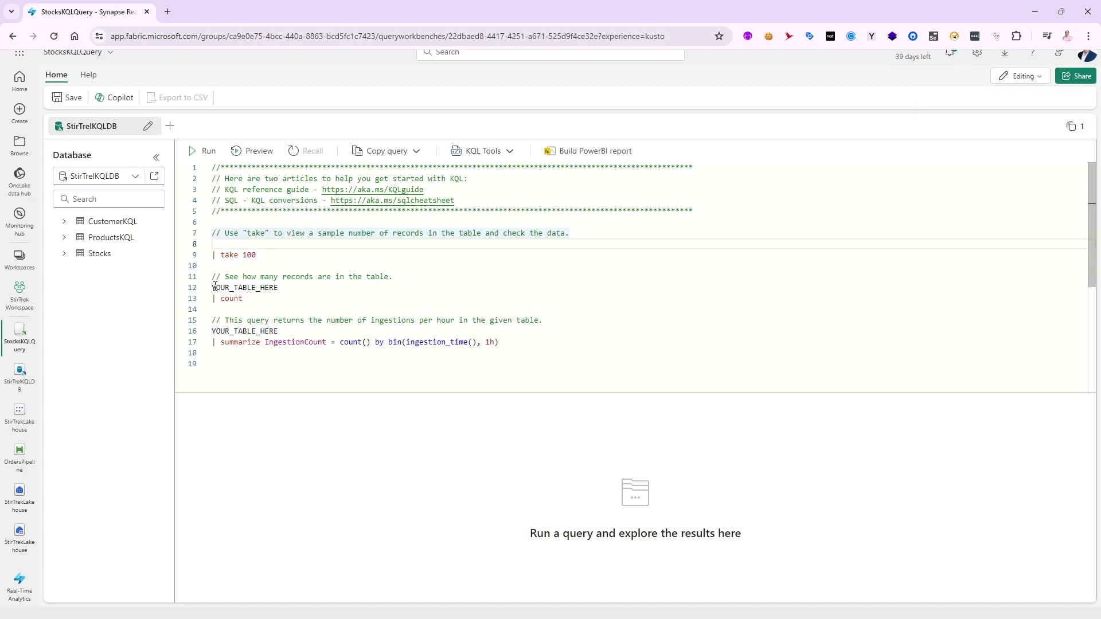
type("Stocks")
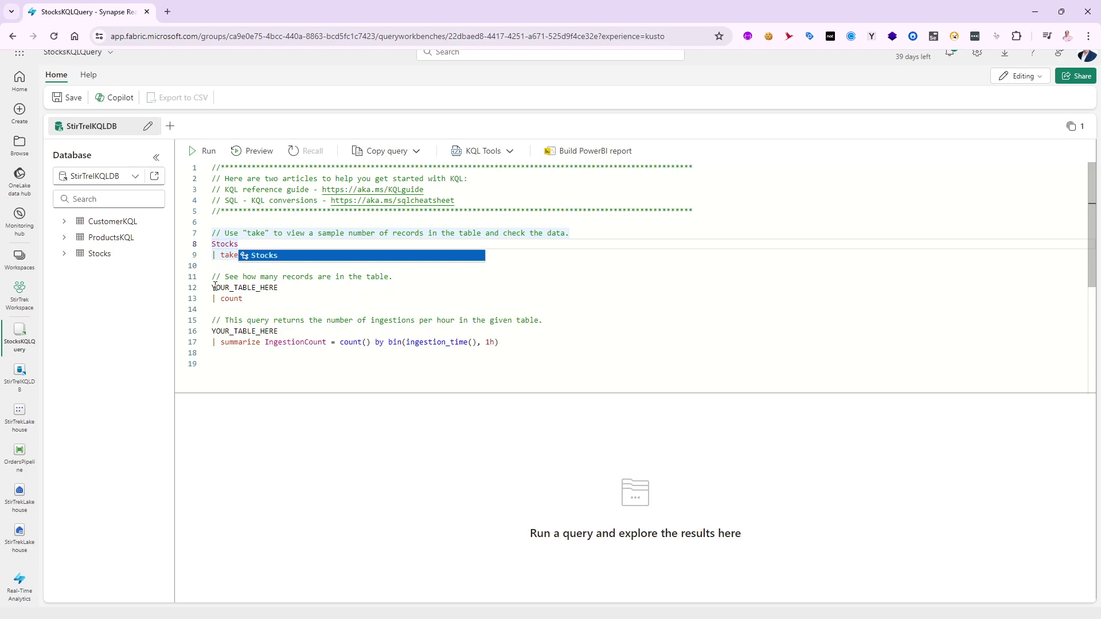
left_click(273, 256)
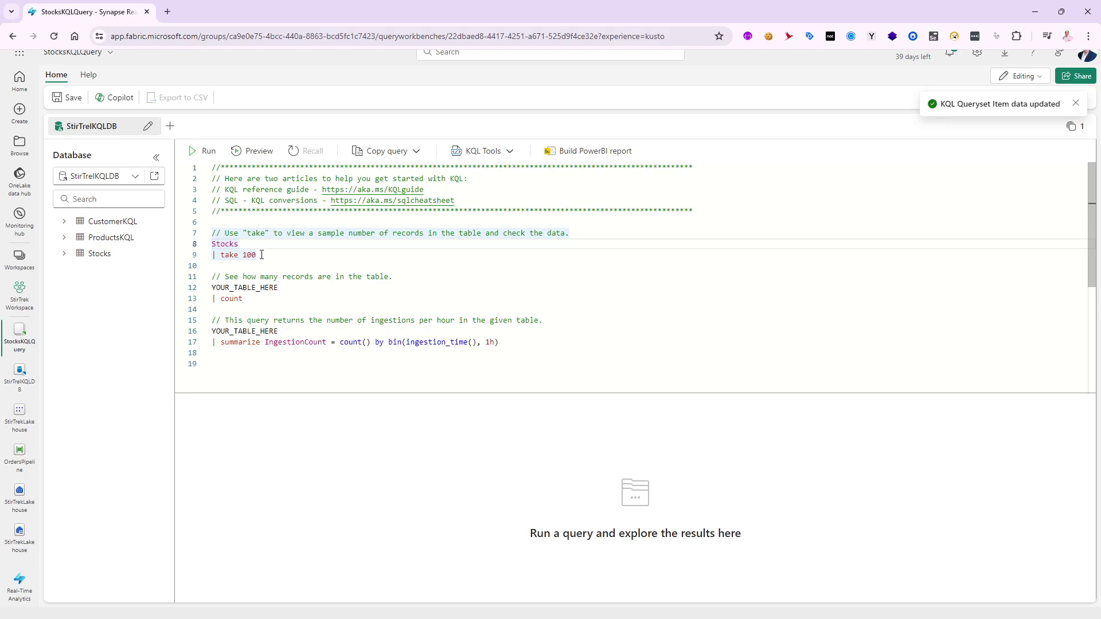
left_click_drag(261, 255, 212, 244)
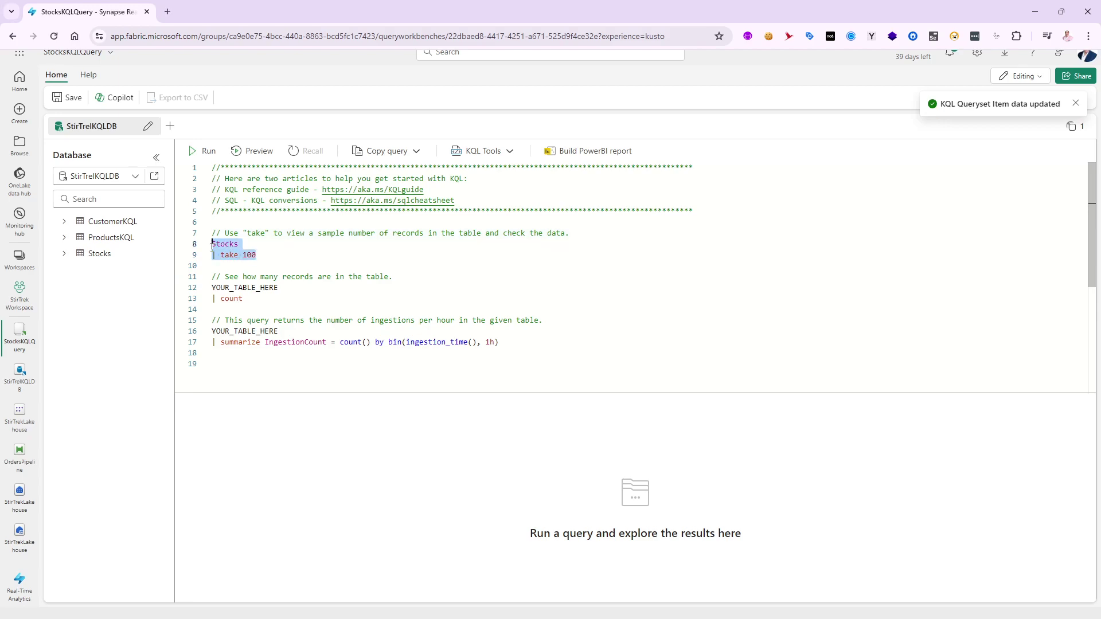
left_click(205, 151)
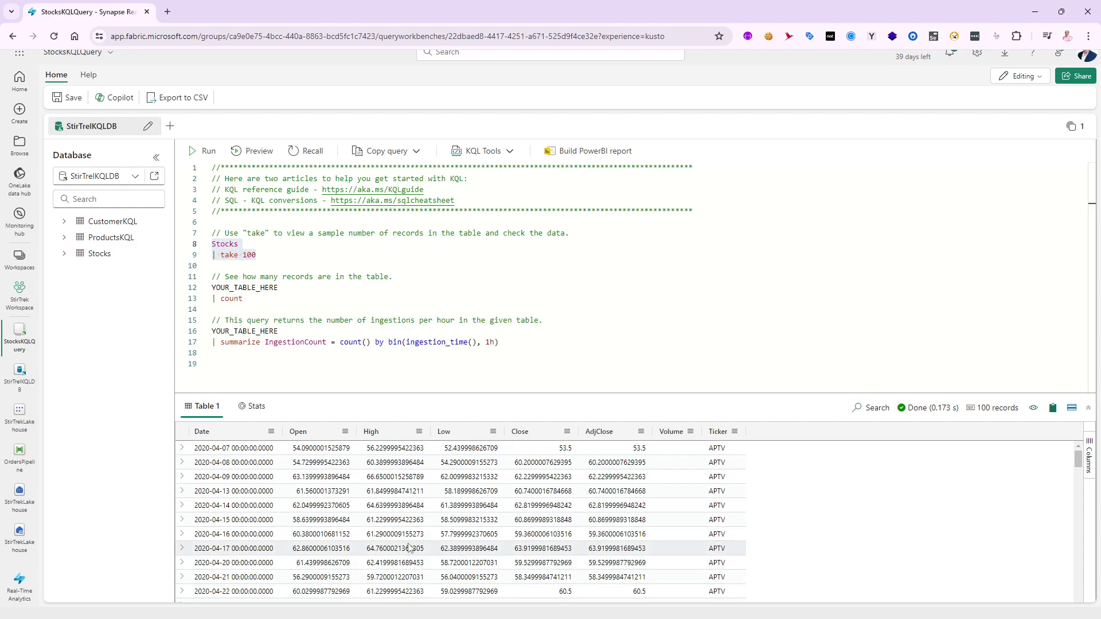
Step: Substitute Stocks for the table placeholder in the record count query and run only that query
double_click(223, 246)
key("ctrl+c")
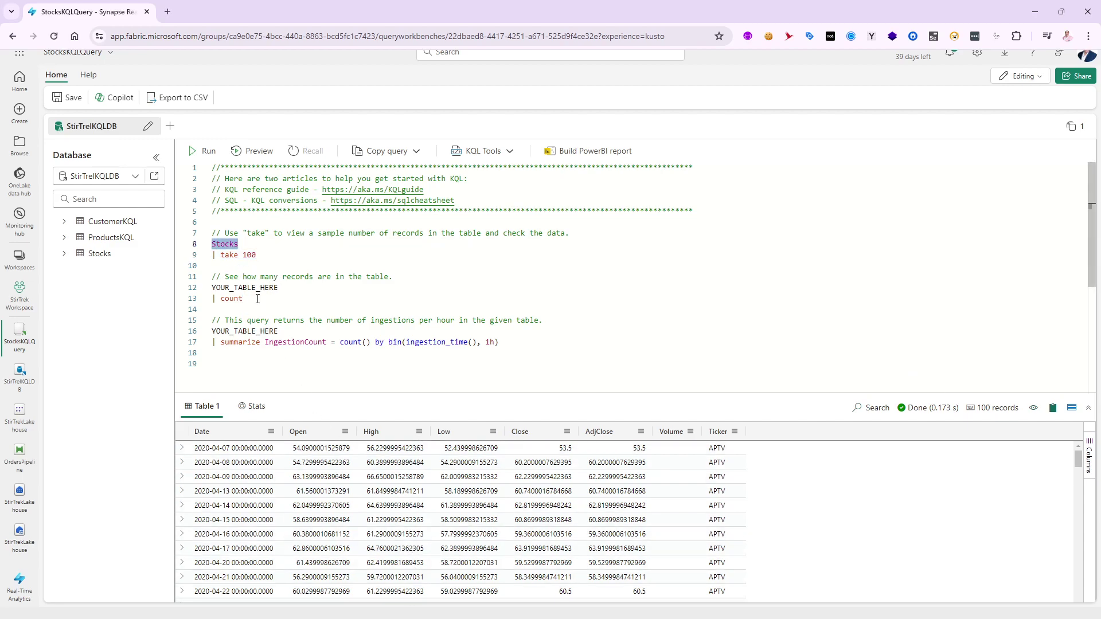
double_click(278, 287)
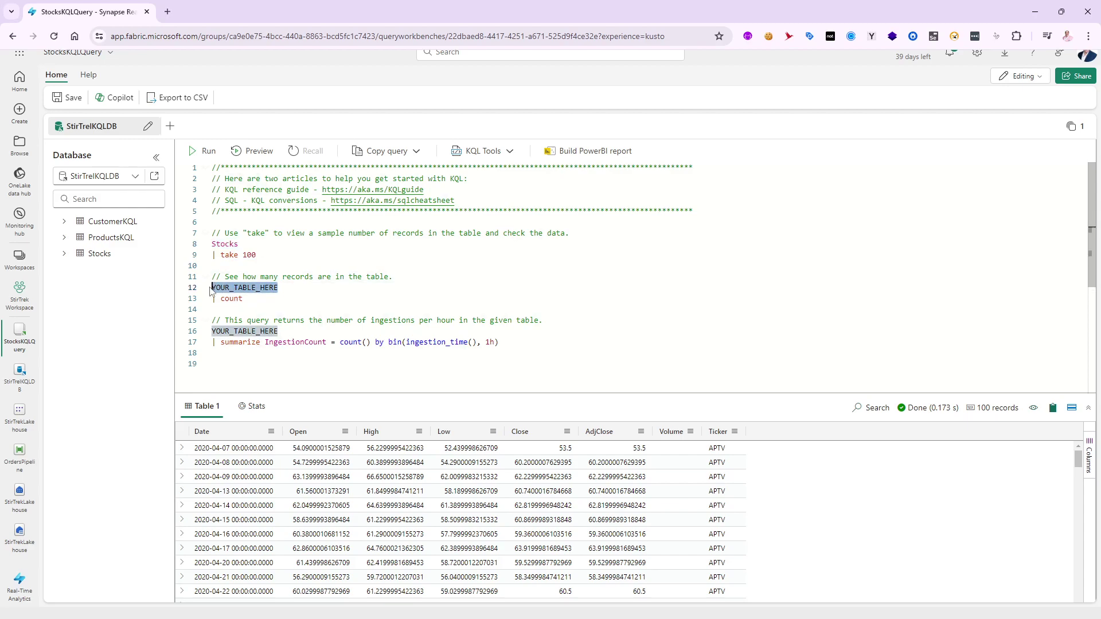
key("ctrl+v")
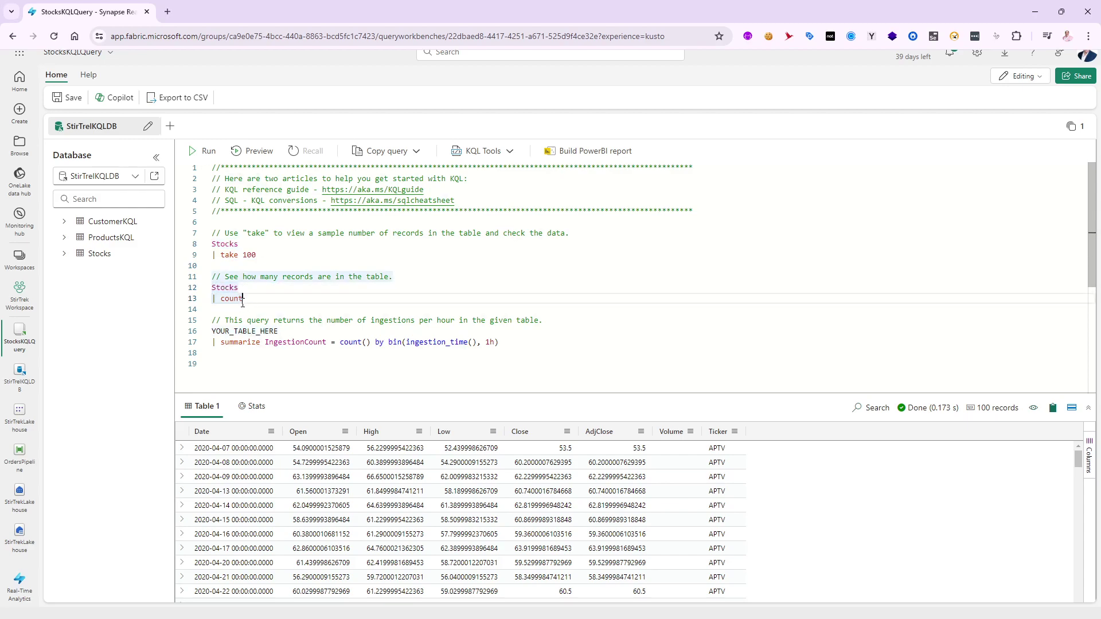
left_click_drag(243, 299, 210, 291)
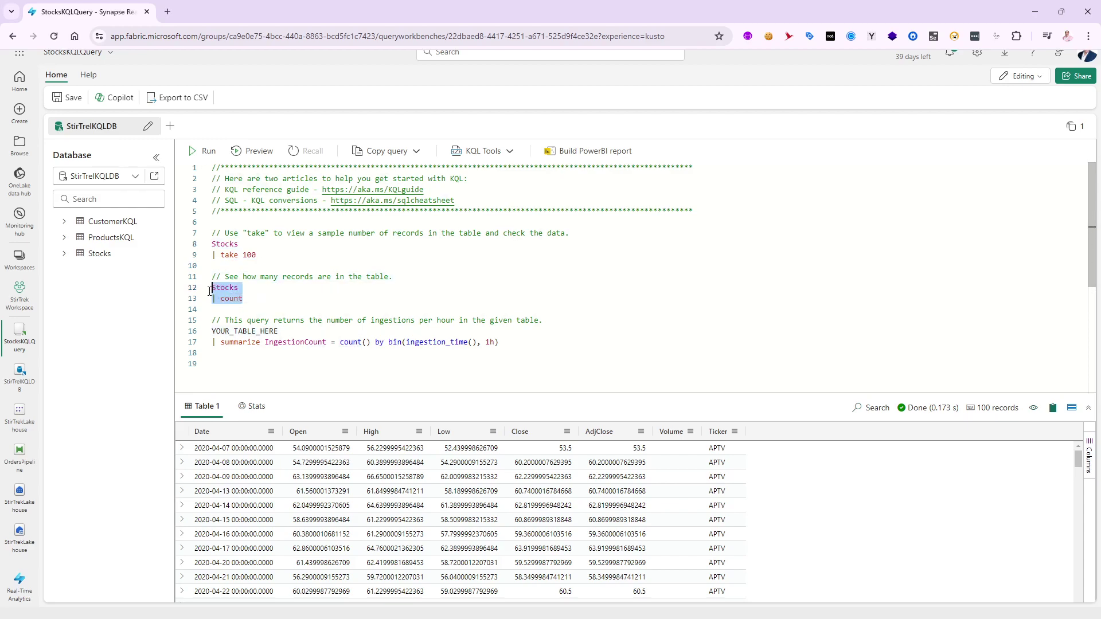
left_click(204, 151)
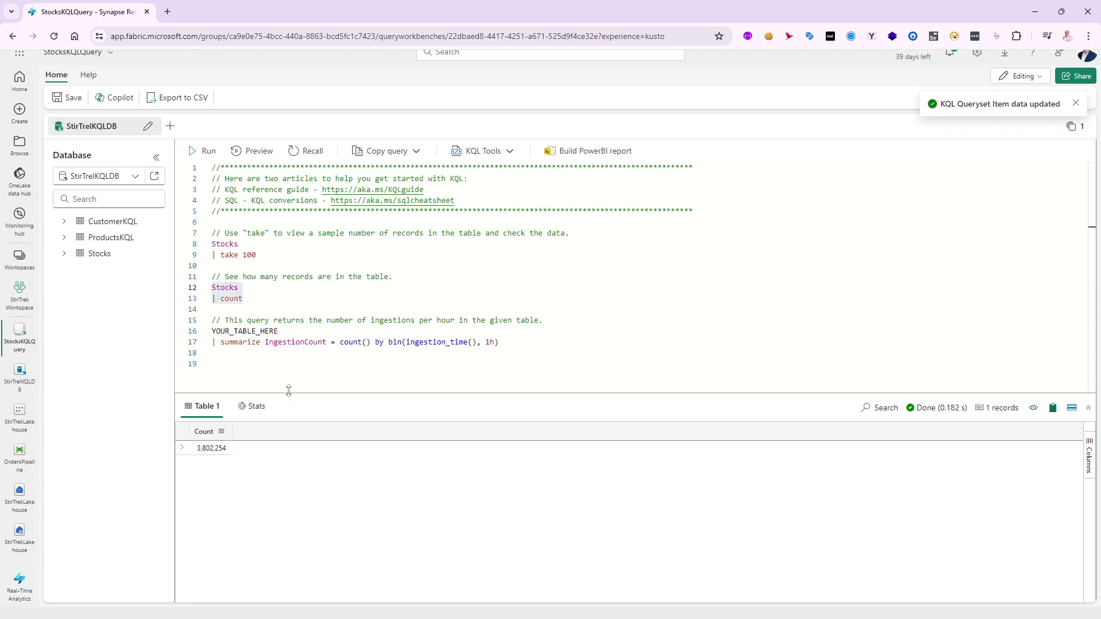
Step: Use Stocks as the table in the ingestions-per-hour summarize query and run only that query
double_click(276, 333)
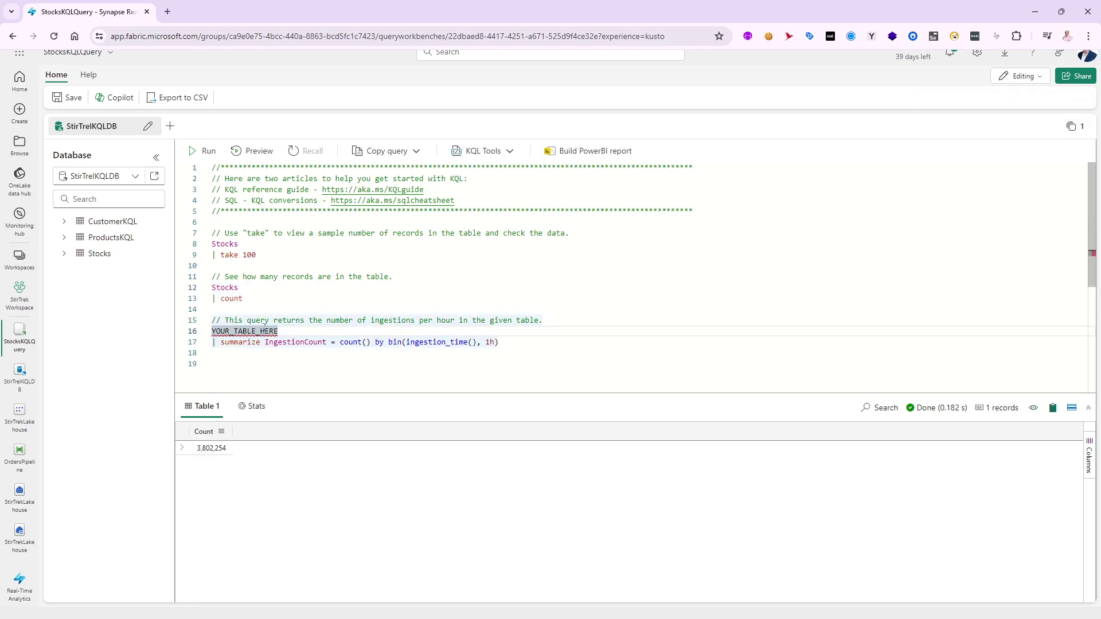
type("Stocks")
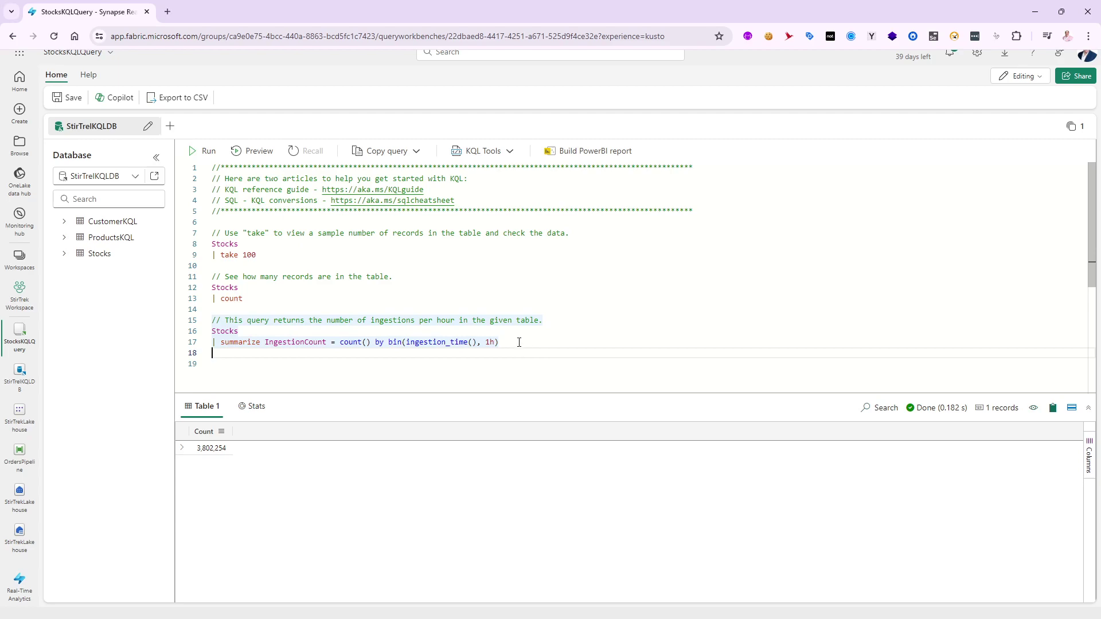
left_click_drag(519, 342, 197, 336)
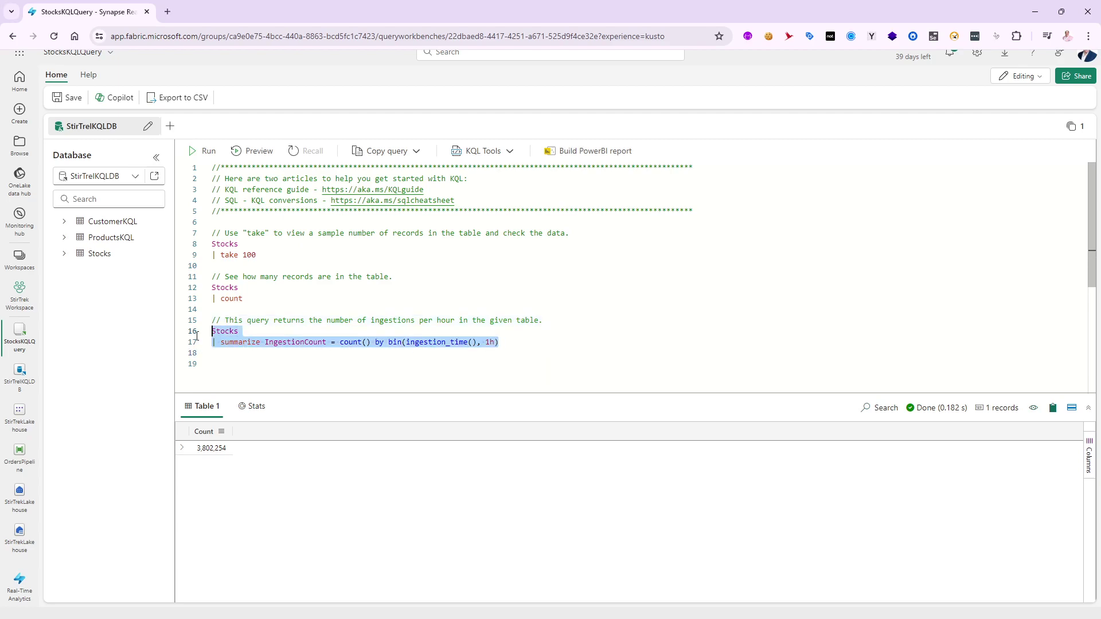
left_click(202, 151)
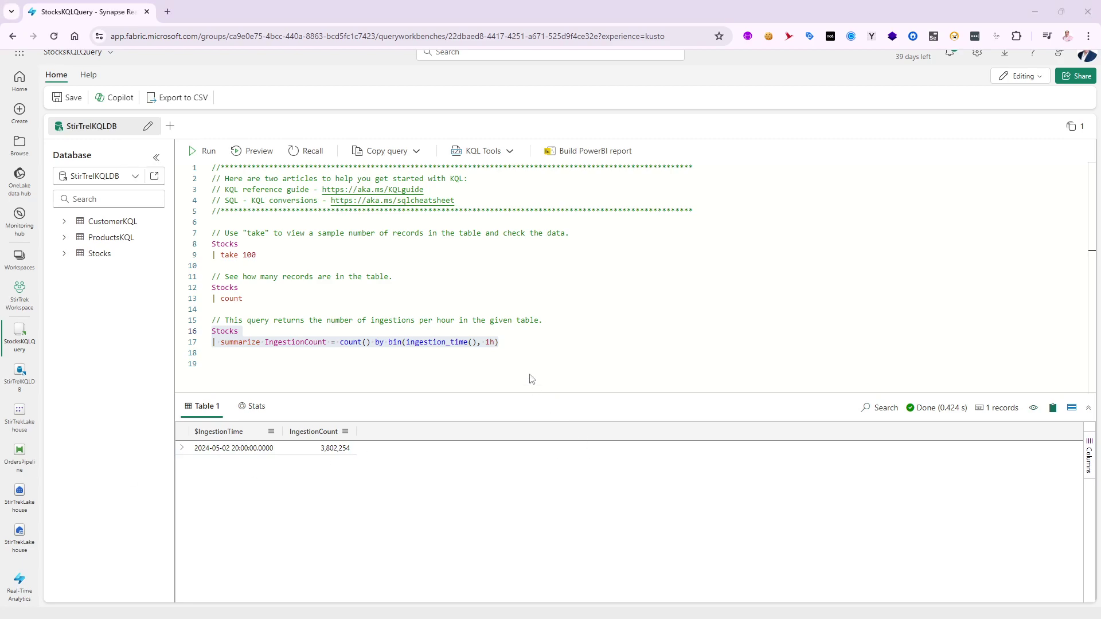
Step: Start a new query below the summarize query that filters Stocks with where Ticker == "MSFT"
left_click(528, 347)
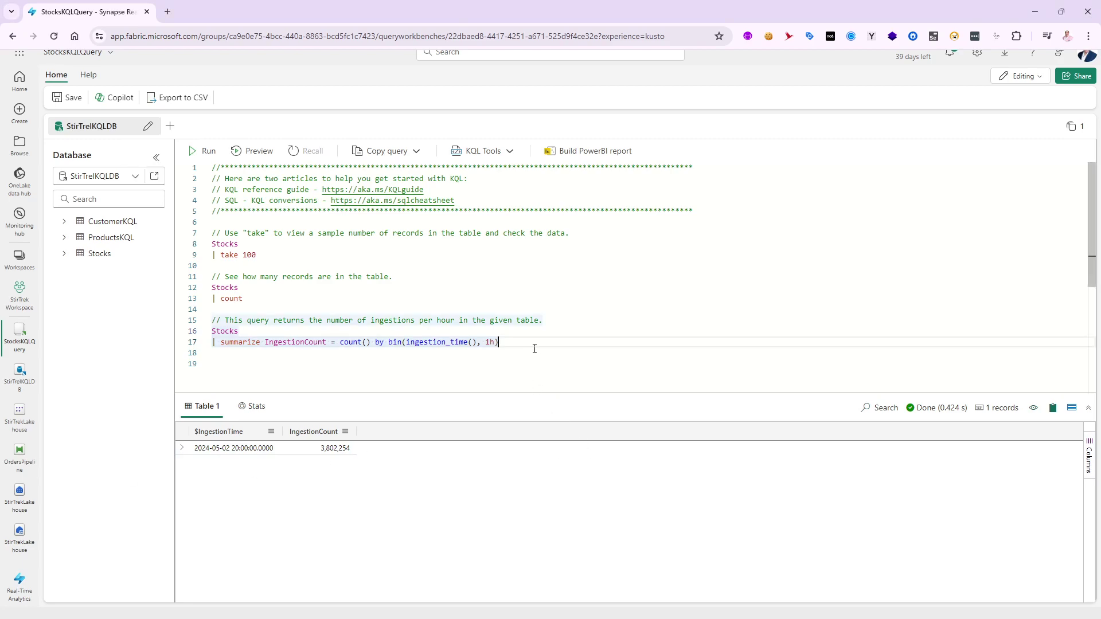
key("Return")
key("Return")
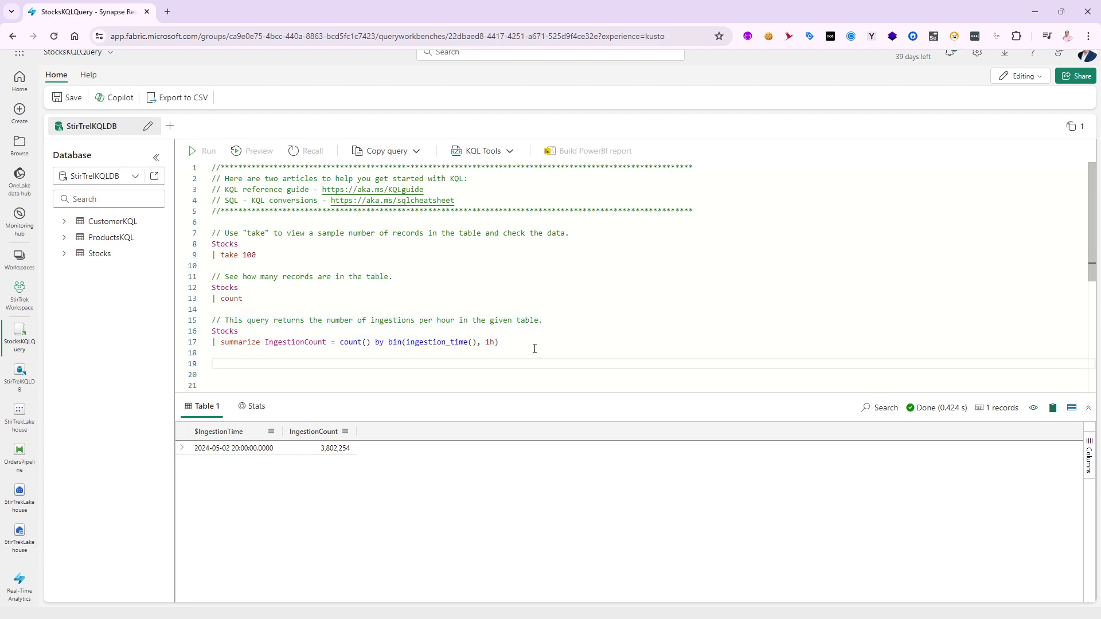
type("Stocks")
key("Tab")
key("Return")
type("| ")
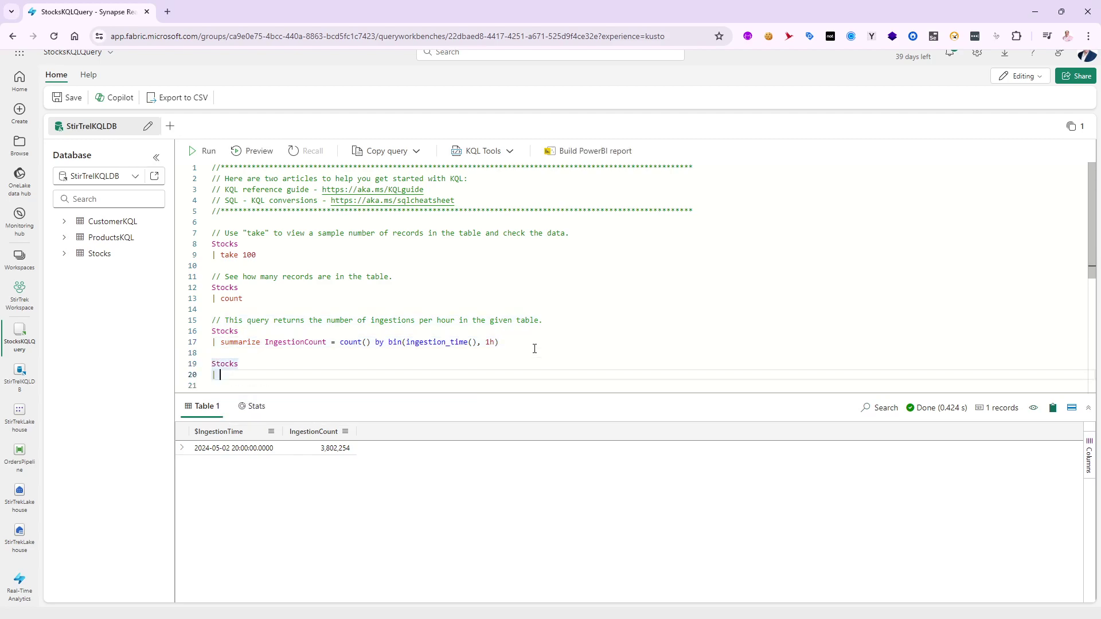
type("|")
key("BackSpace")
type("re ")
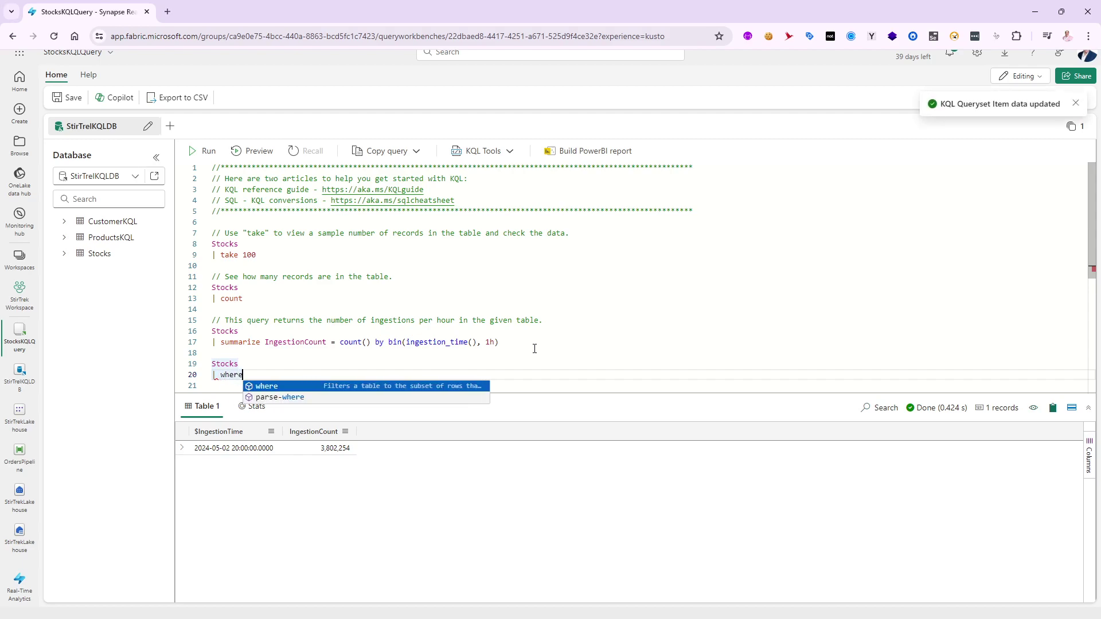
type("Ticker ==")
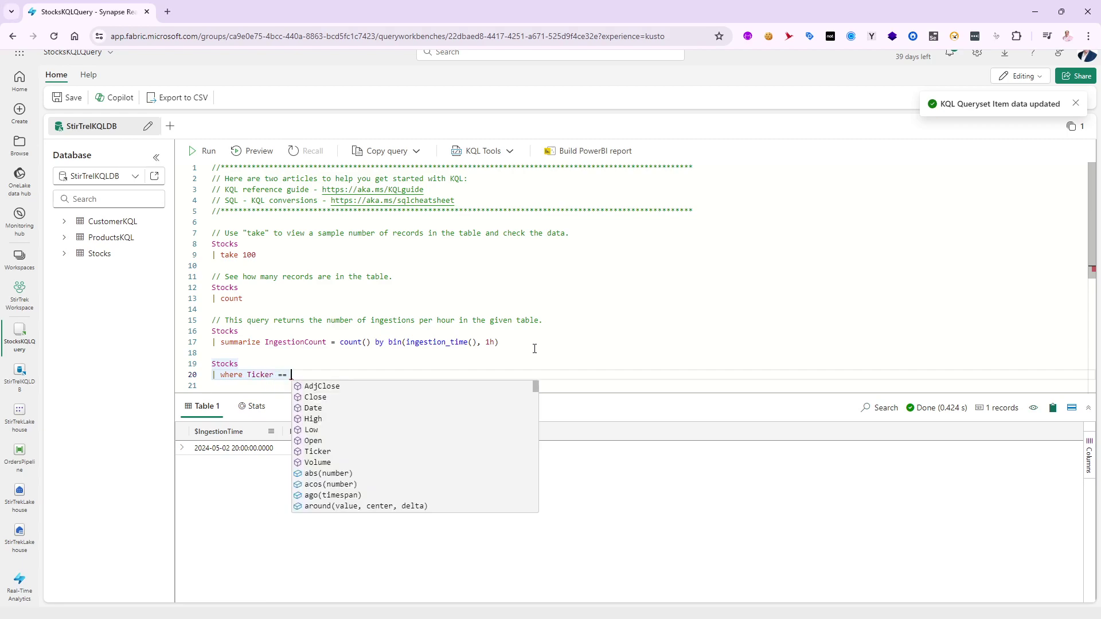
type(" \"MSFT\"")
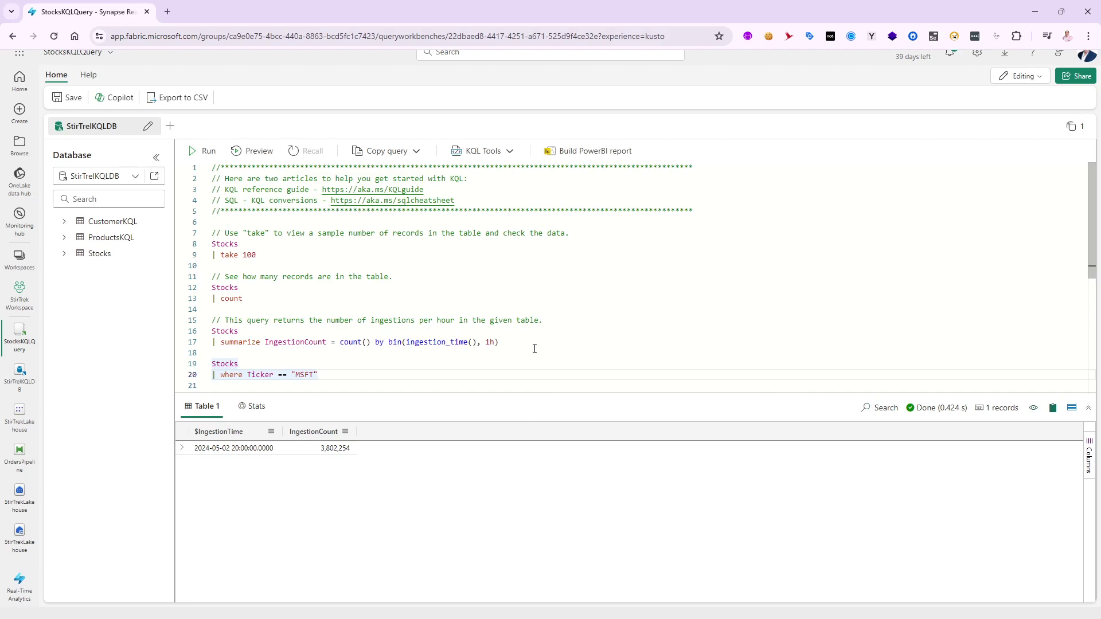
Step: Extend the MSFT query with a project line returning the Close and Date columns, matching their capitalization
key("Return")
type("| ")
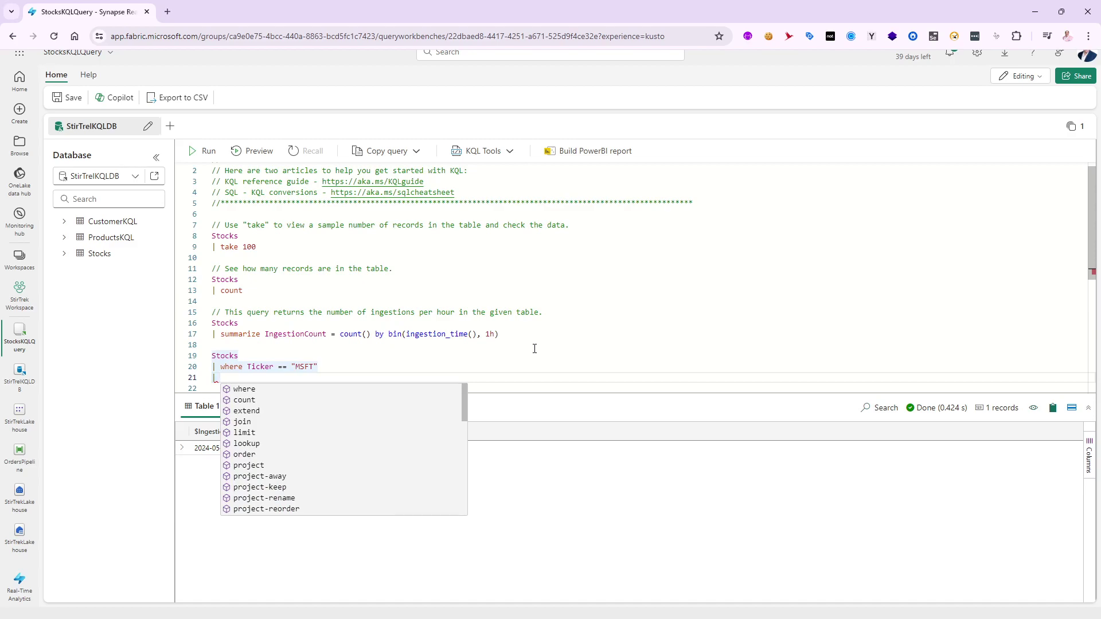
type("project ")
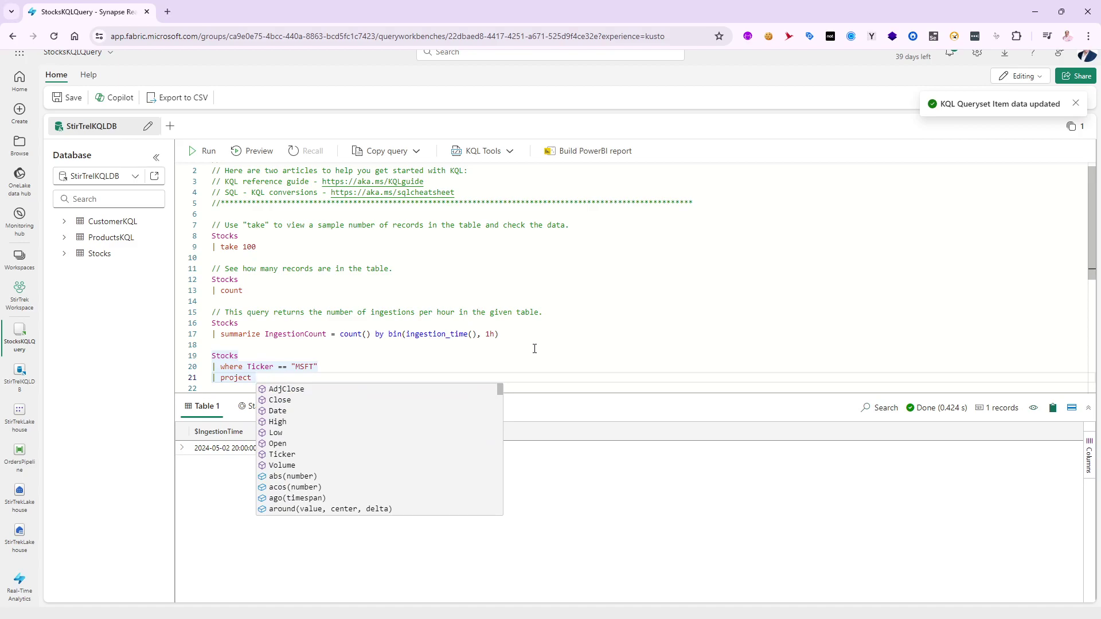
type("close, date")
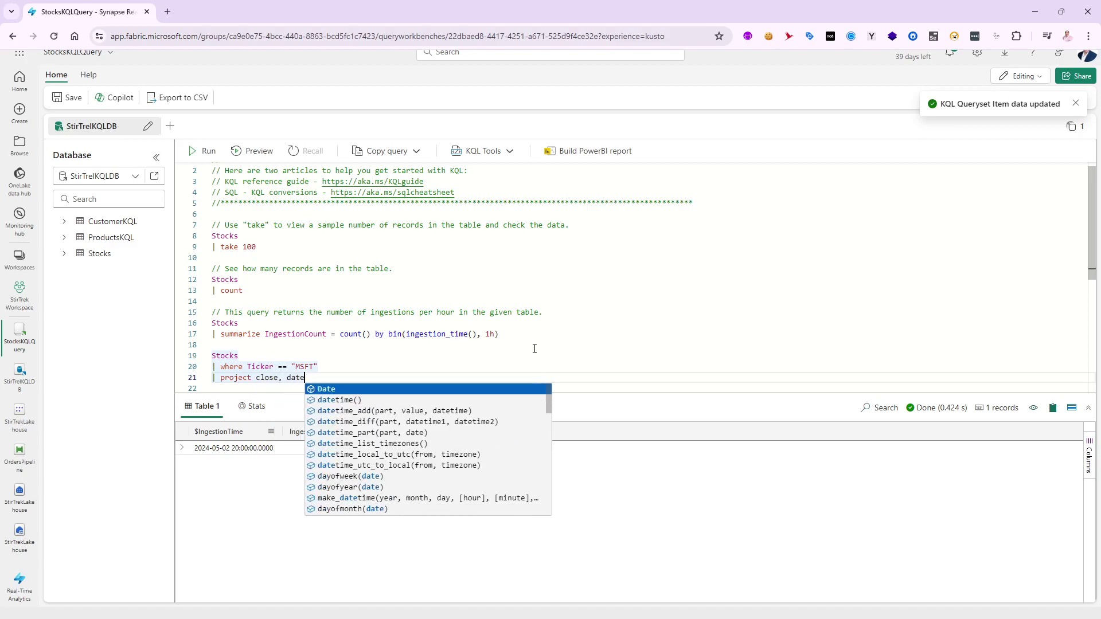
key("Tab")
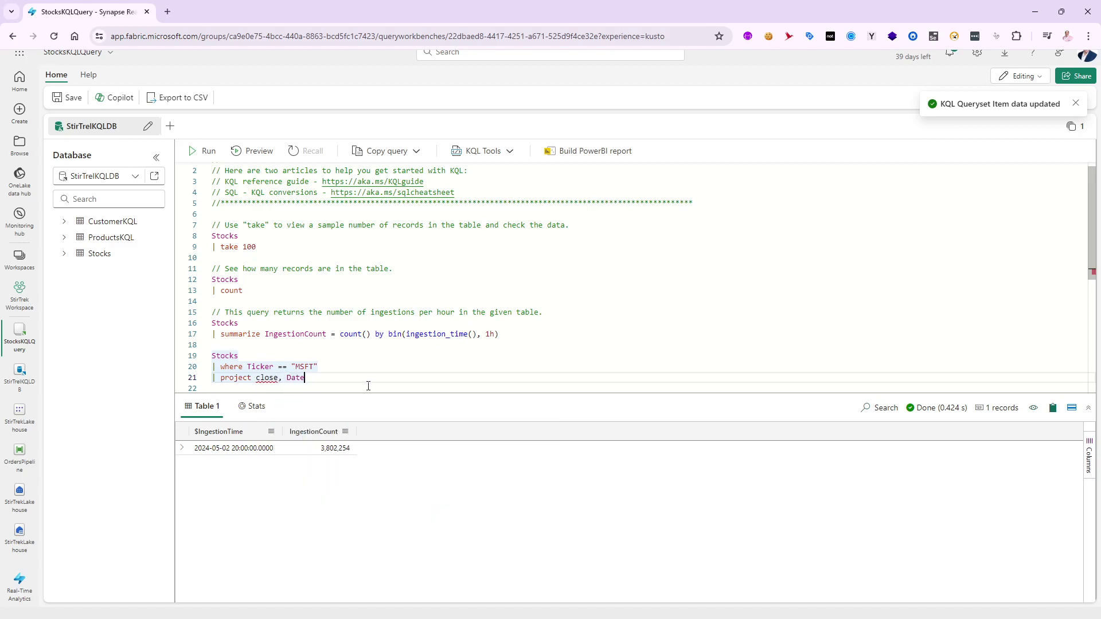
double_click(261, 378)
type("Close")
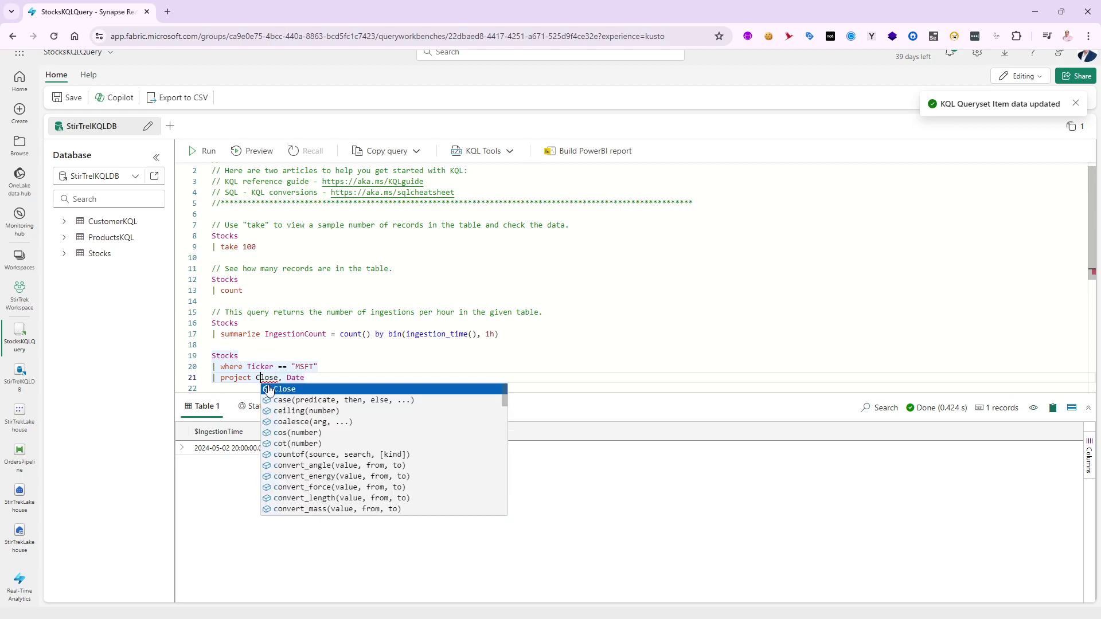
Step: Add an order by line to the end of the MSFT query that sorts by Date in descending order
left_click(361, 376)
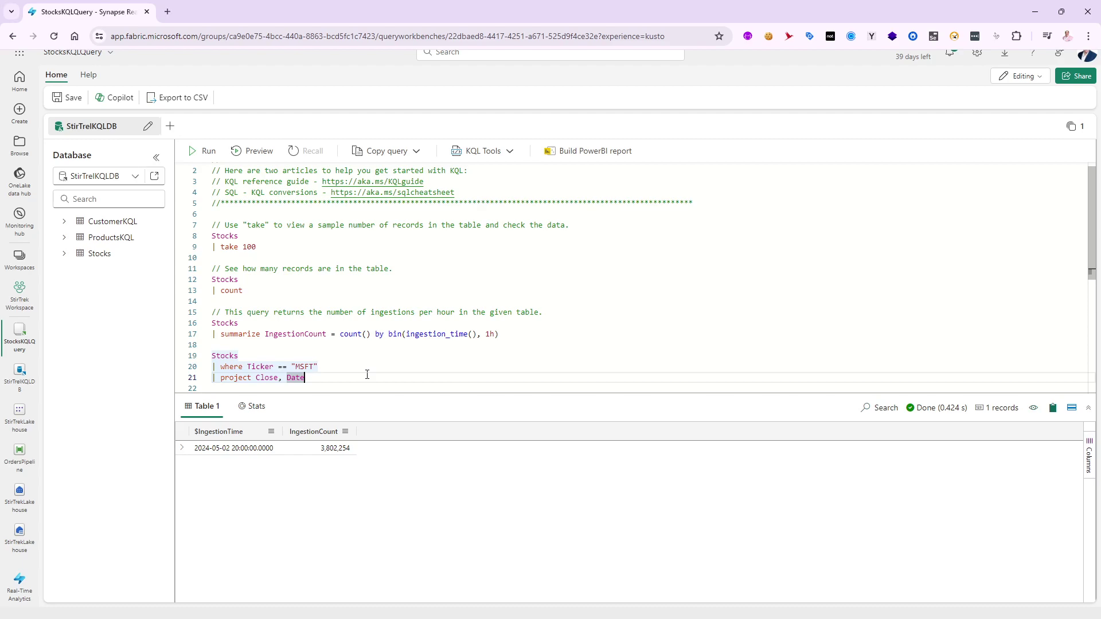
key("Return")
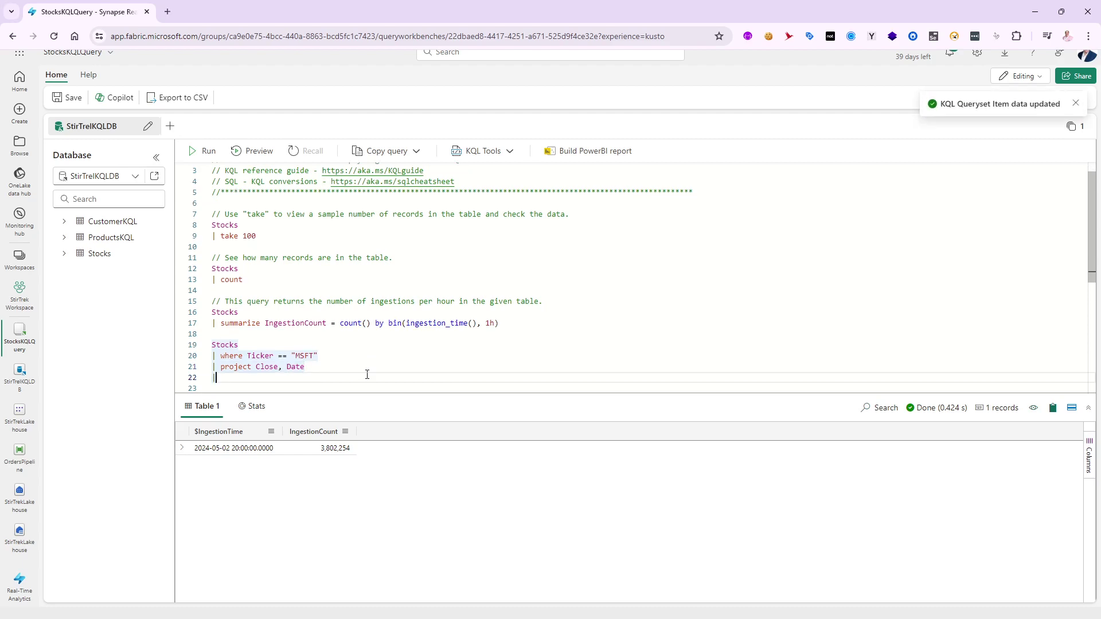
type("|")
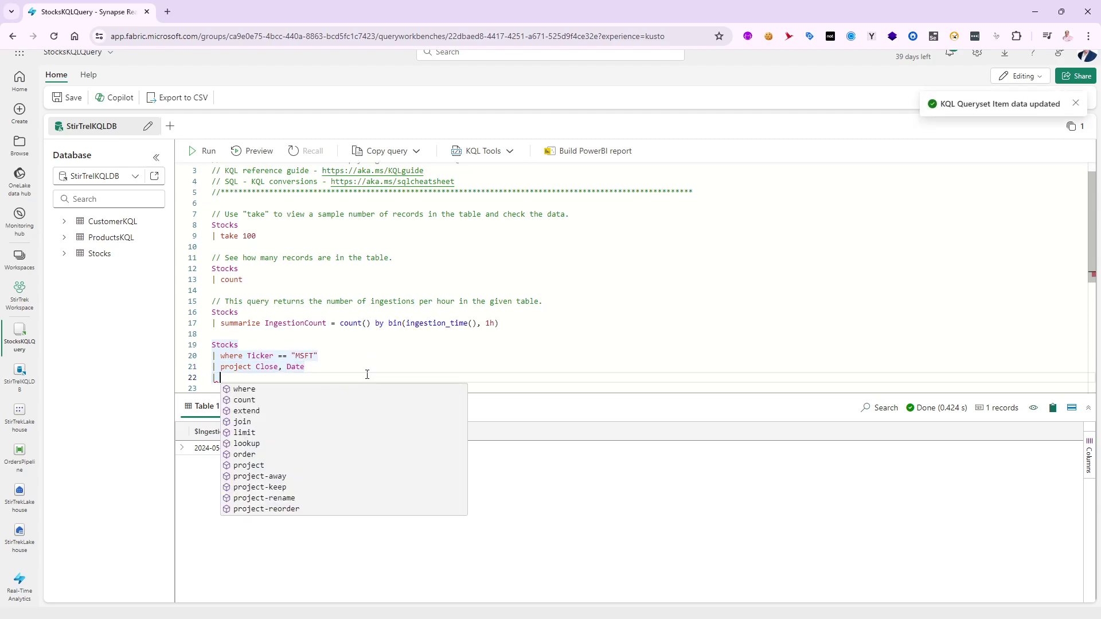
type(" order by")
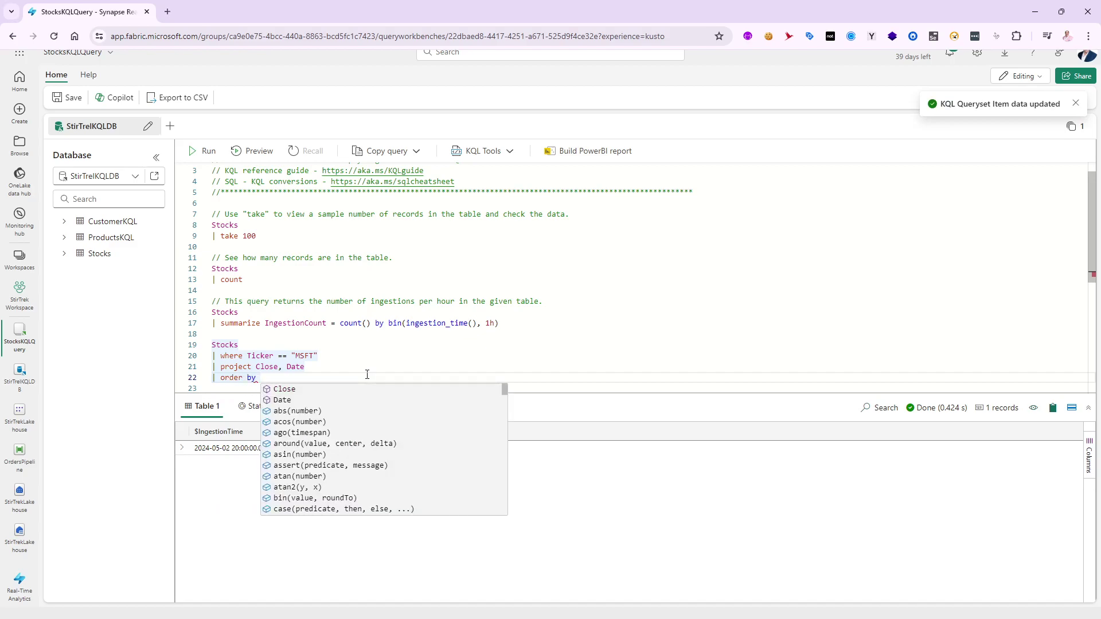
type(" Date ")
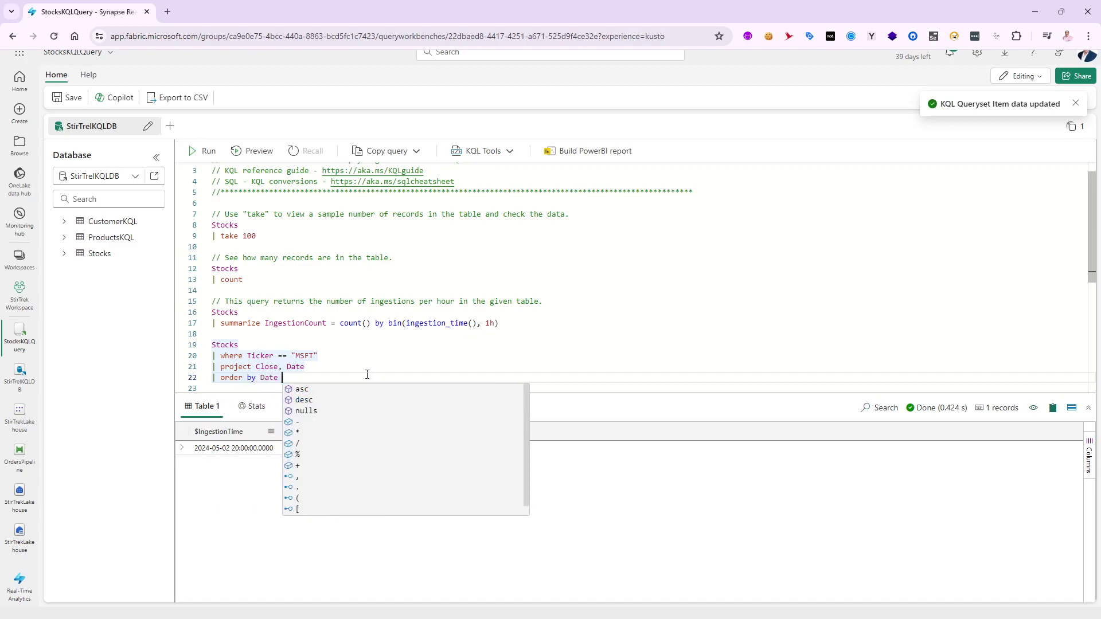
type("desc")
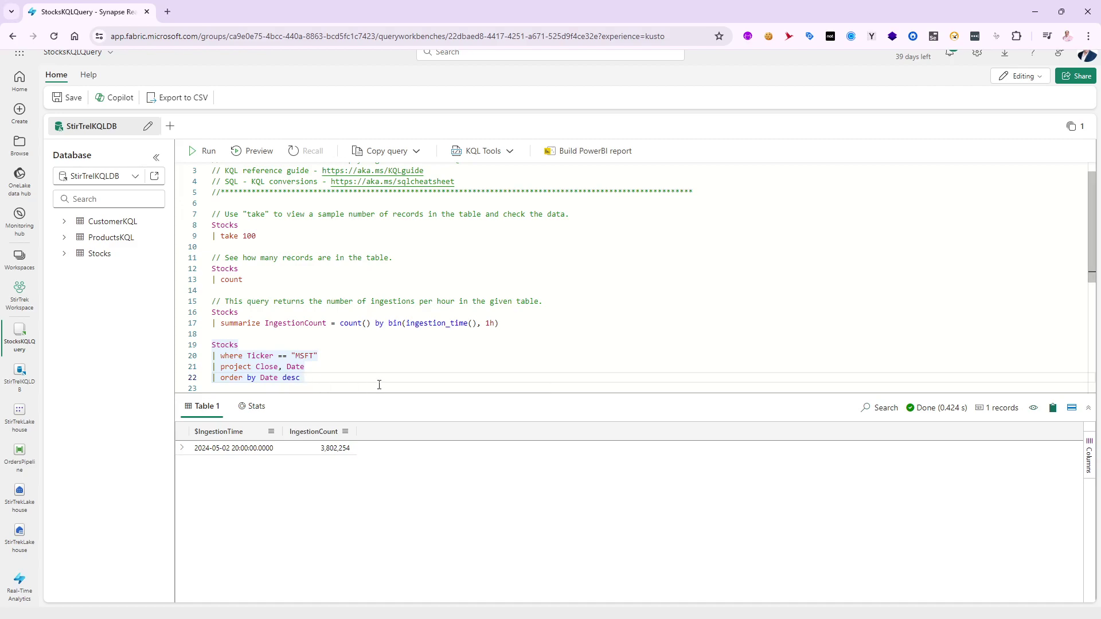
Step: Run only the four-line MSFT query and look over the returned Close and Date rows
left_click_drag(308, 377, 212, 344)
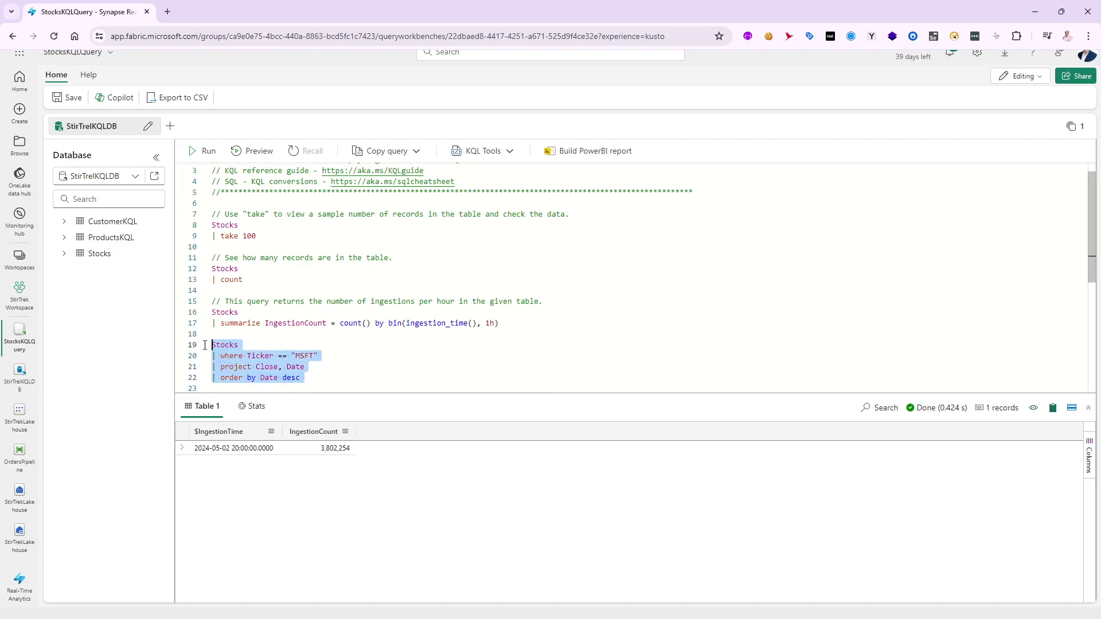
left_click(206, 151)
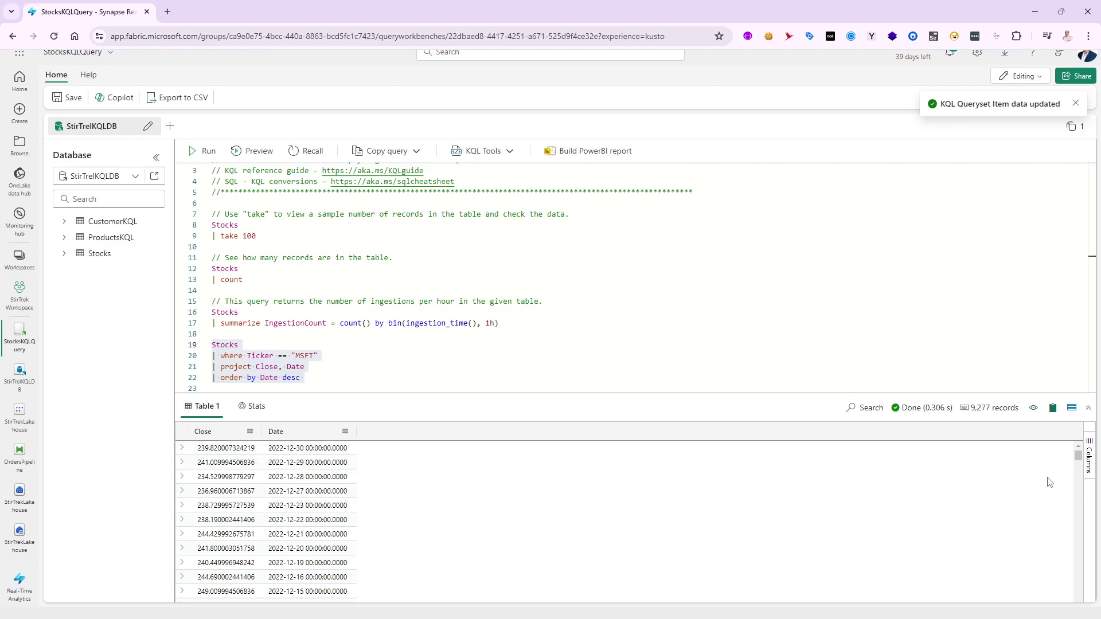
mouse_move(1078, 456)
left_mouse_down()
mouse_move(1073, 608)
mouse_move(1078, 454)
left_mouse_up()
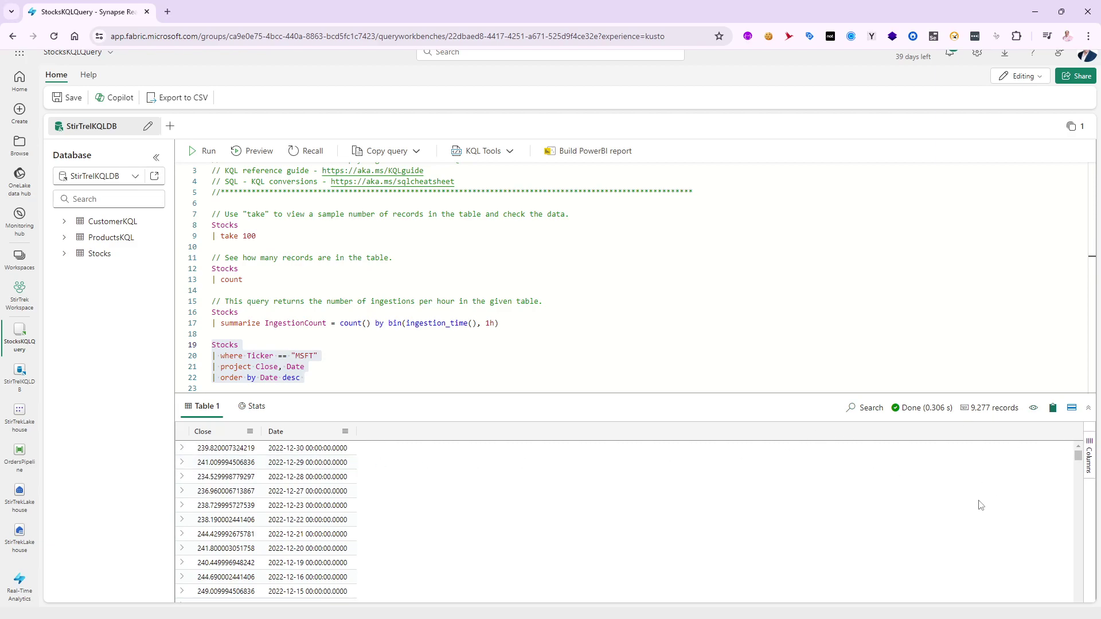
Step: Append a render timechart line to the MSFT query and run only that query
left_click(327, 385)
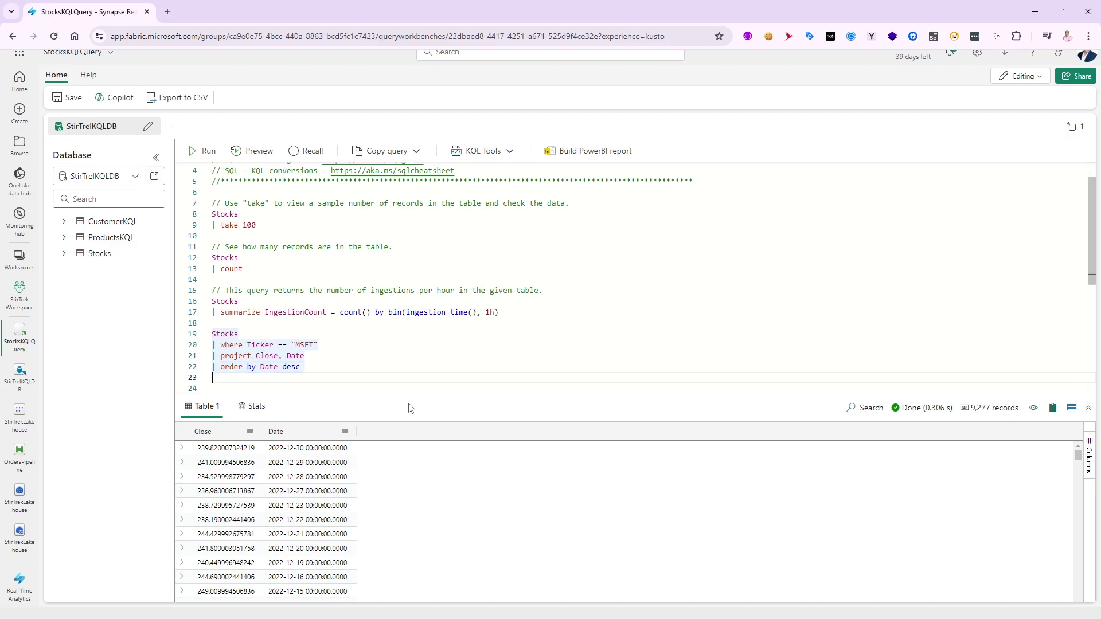
type("| ")
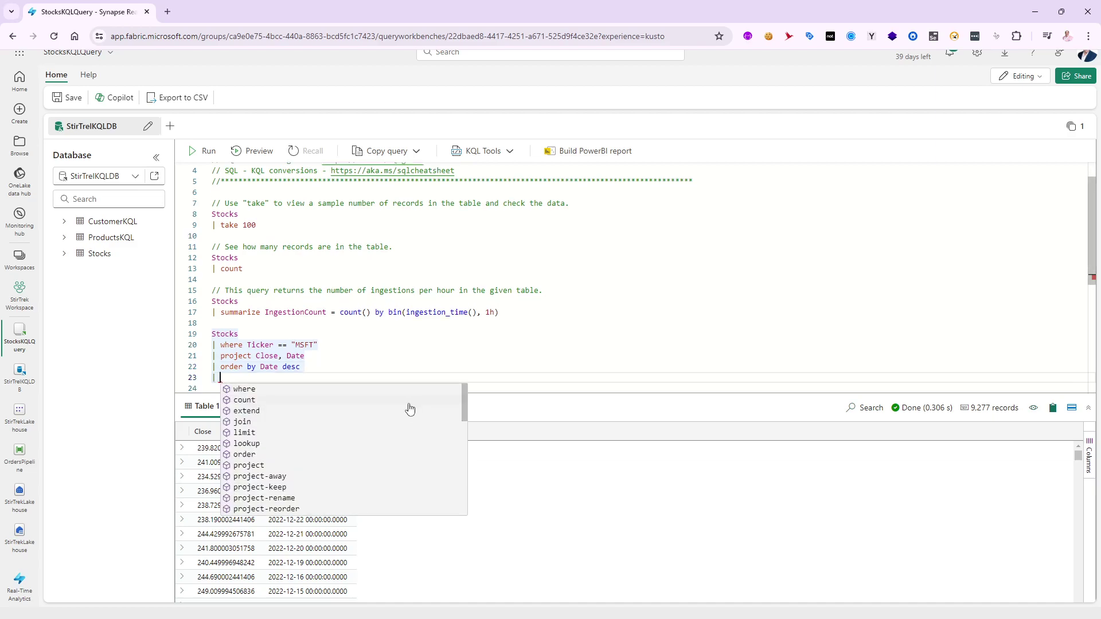
type("render ")
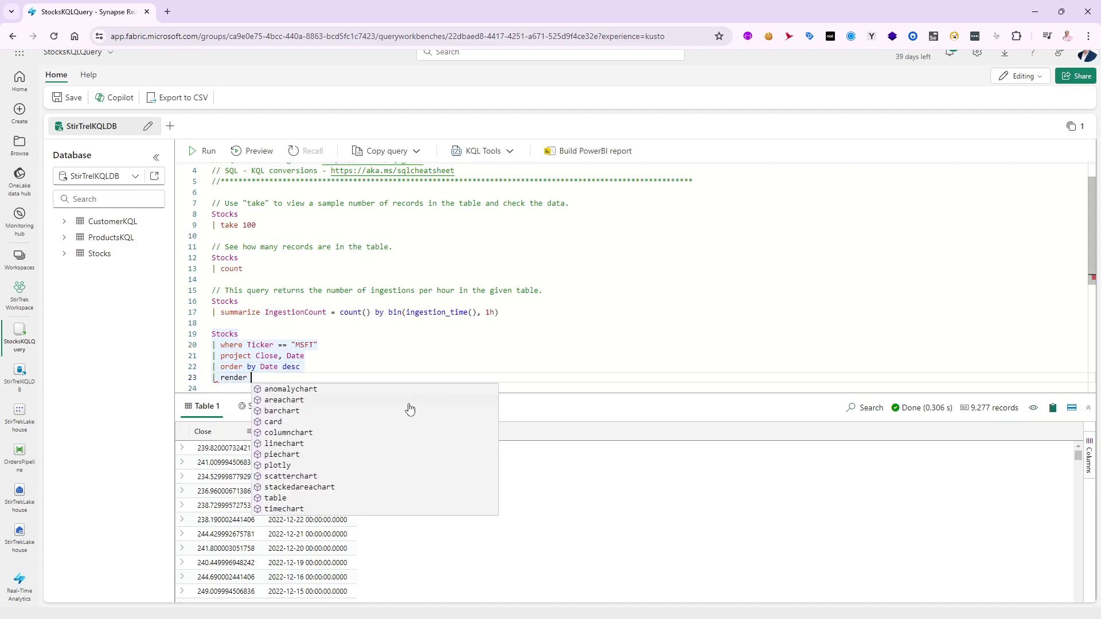
type("timechart")
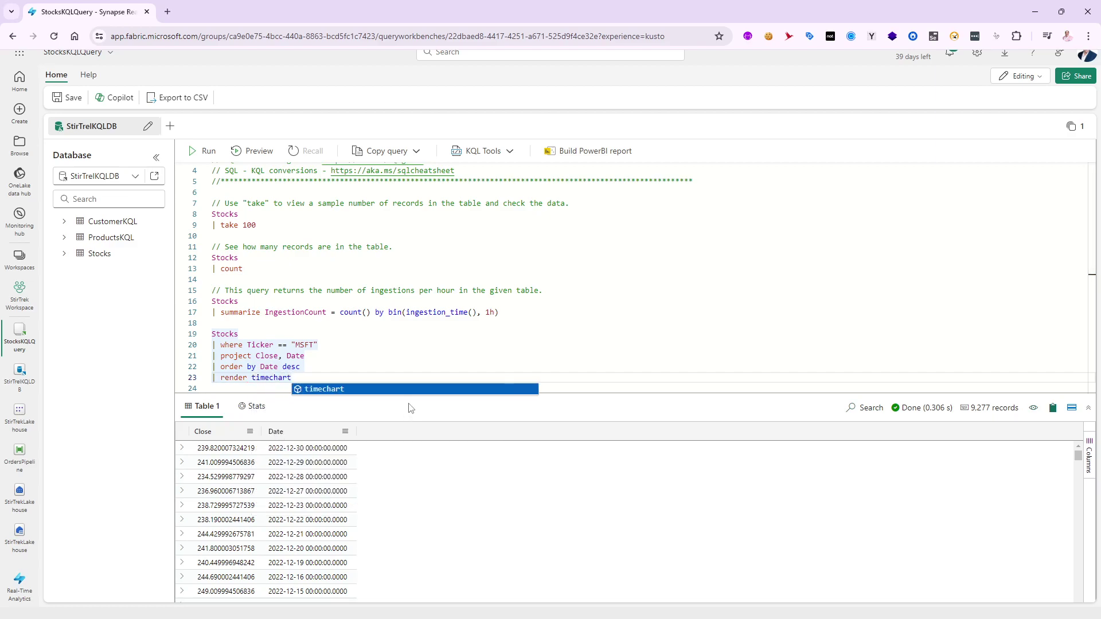
left_click_drag(293, 377, 207, 339)
left_click(196, 152)
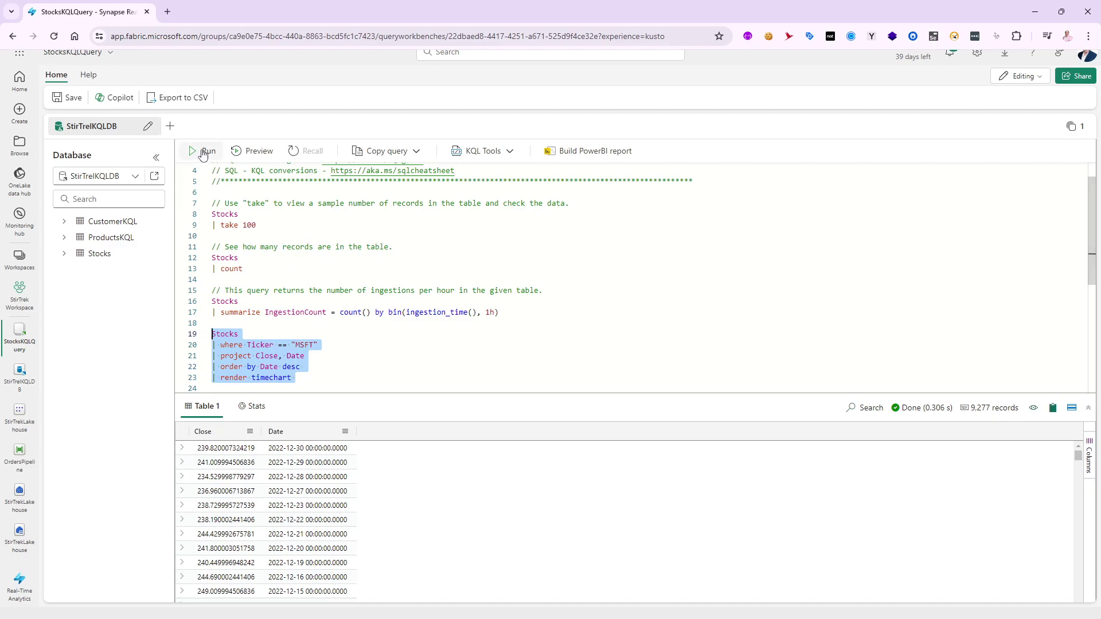